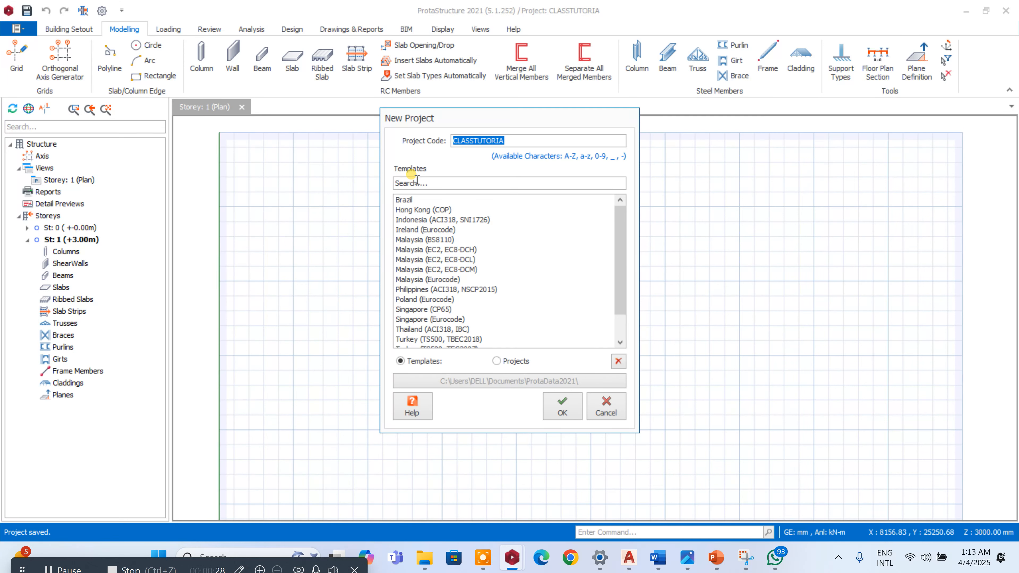
- Create a new project named SETTINGS from the UK (BS8110) template and delete the detected empty CLASSTUTORIA project folder
{"action": "type", "text": "SETTINGS"}
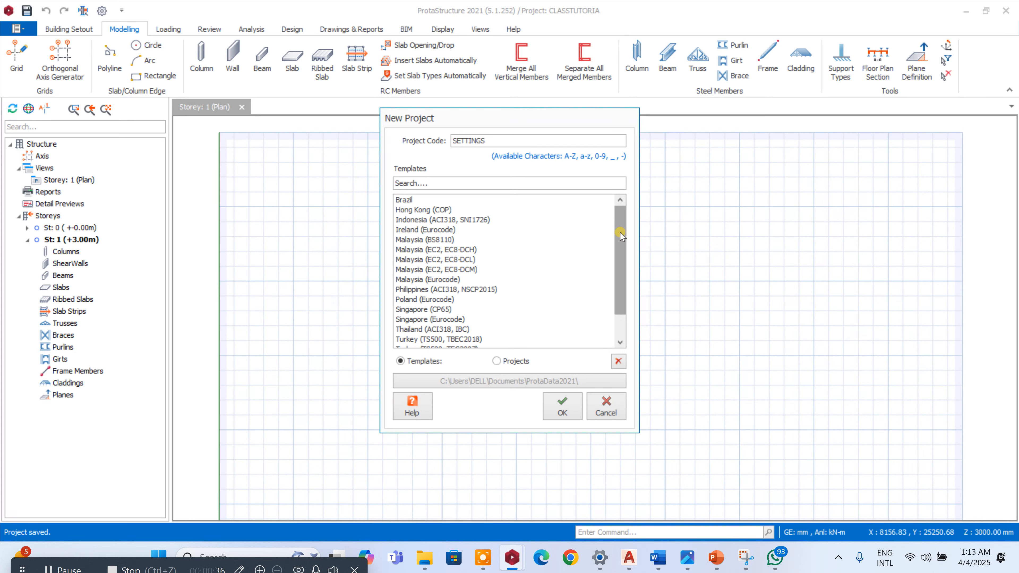
{"action": "scroll", "coordinate": [620, 237], "scroll_direction": "down", "scroll_amount": 1}
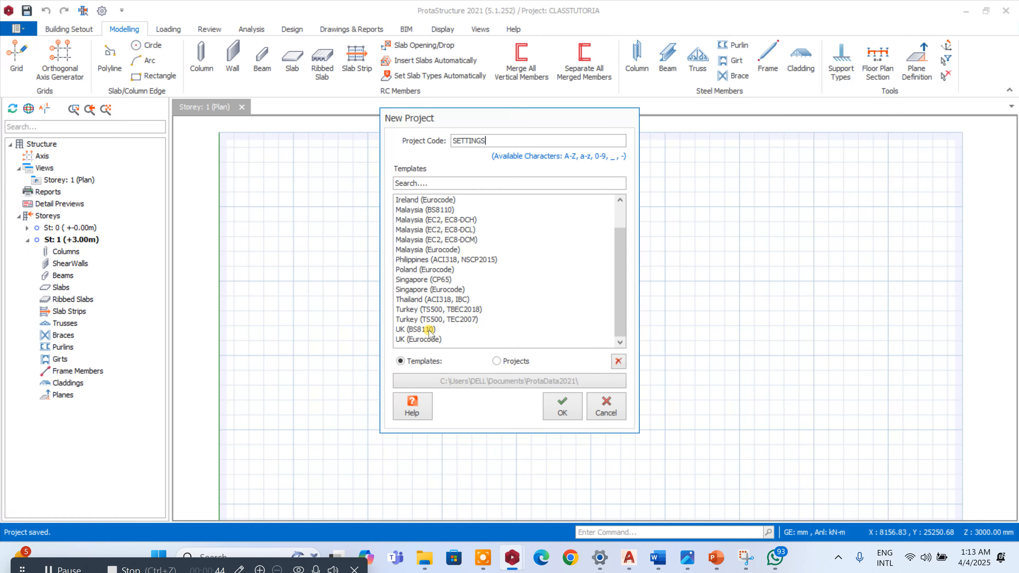
{"action": "left_click", "coordinate": [417, 329]}
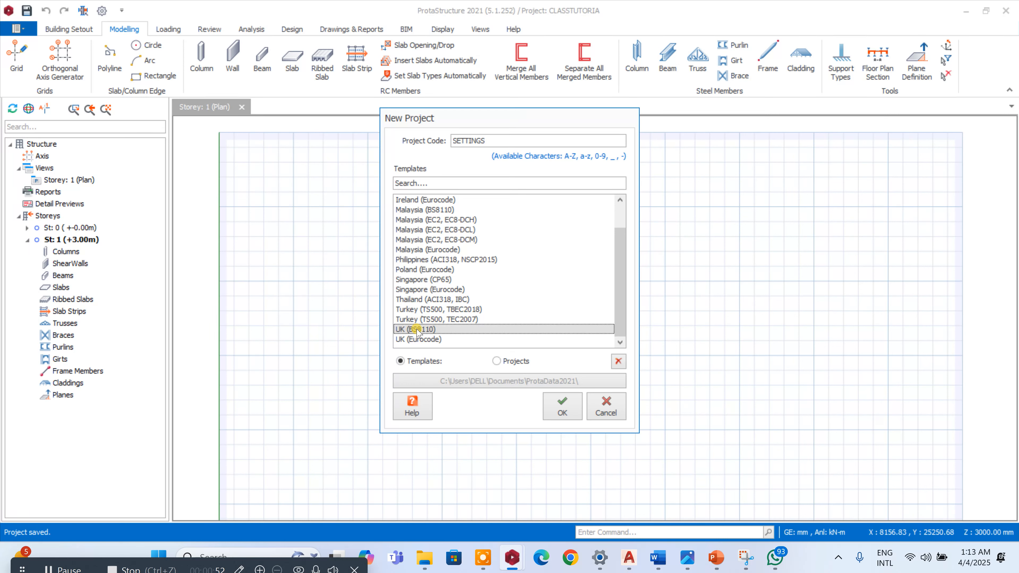
{"action": "left_click", "coordinate": [560, 412]}
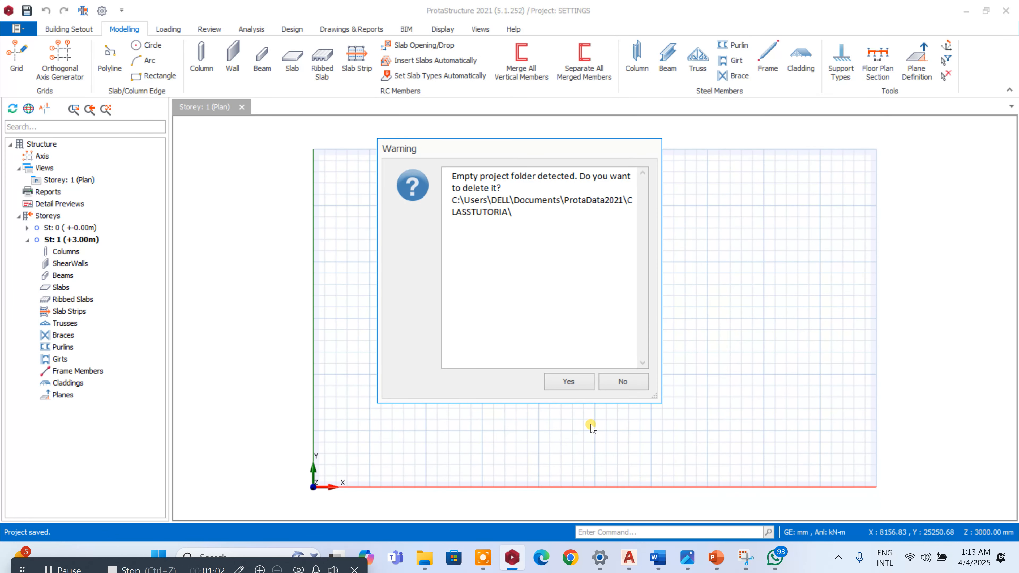
{"action": "left_click", "coordinate": [569, 381]}
{"action": "scroll", "coordinate": [606, 319], "scroll_direction": "up", "scroll_amount": 3}
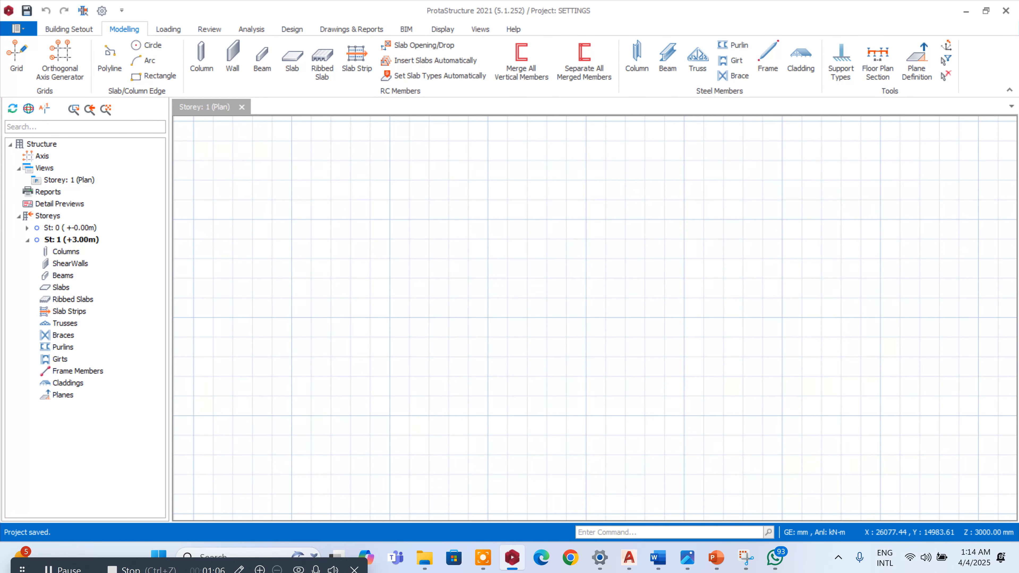
- Open the project options and set the member dimension unit to mm in the unit and format settings
{"action": "left_click", "coordinate": [104, 10]}
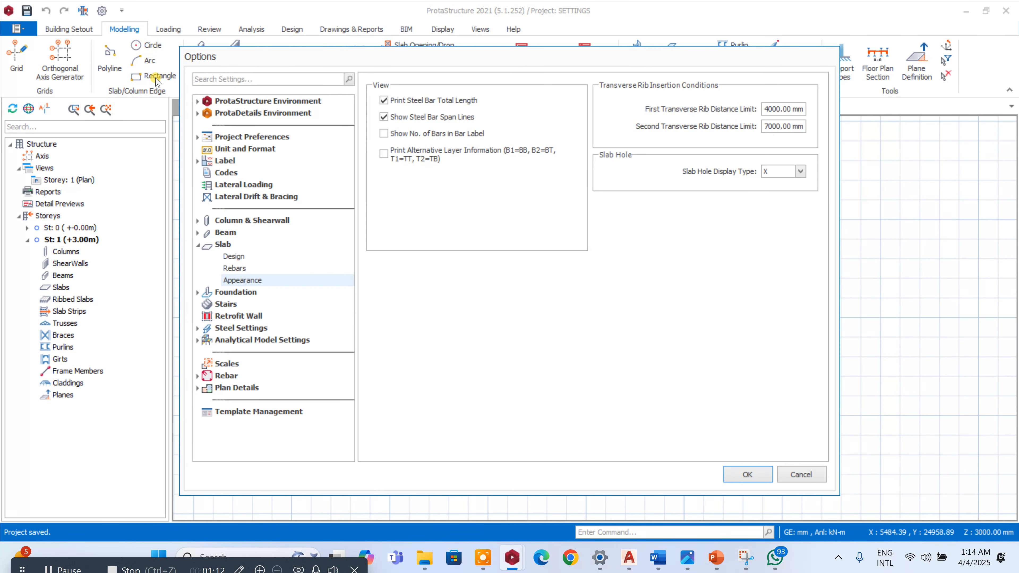
{"action": "left_click", "coordinate": [238, 149]}
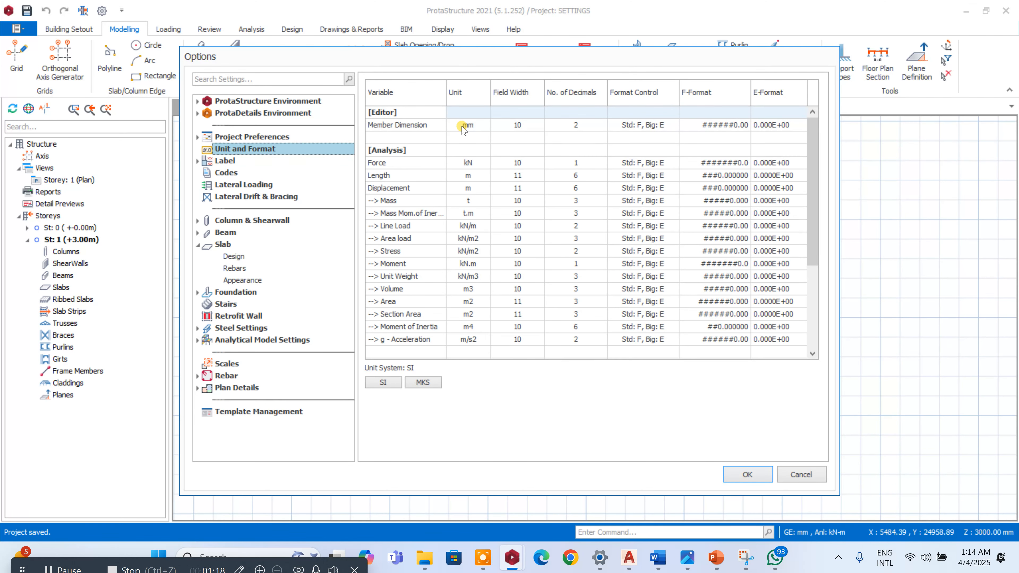
{"action": "left_click", "coordinate": [484, 128]}
{"action": "left_click", "coordinate": [484, 125]}
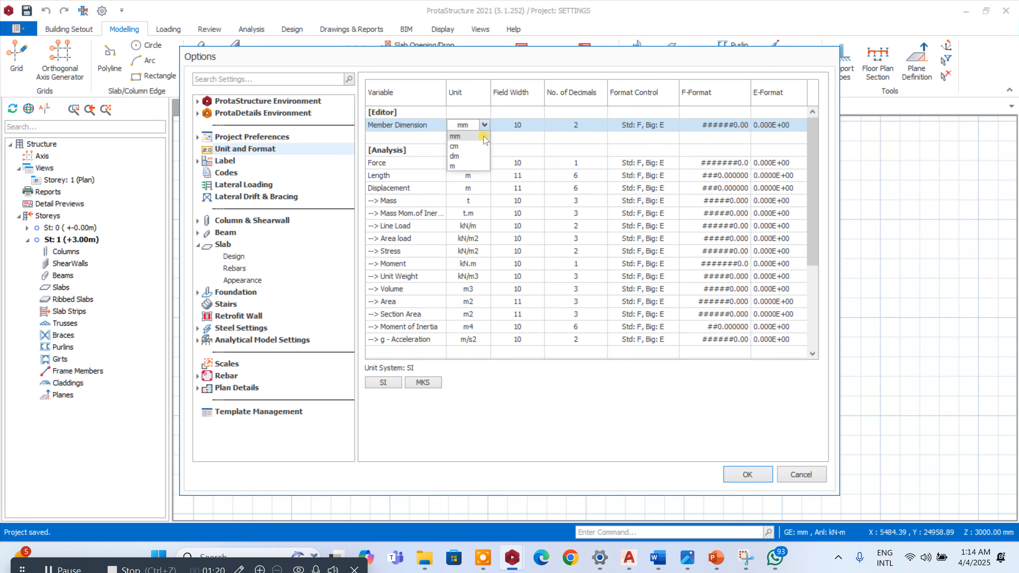
{"action": "left_click", "coordinate": [464, 137]}
{"action": "left_click", "coordinate": [484, 125]}
{"action": "left_click", "coordinate": [469, 166]}
{"action": "left_click", "coordinate": [484, 125]}
{"action": "left_click", "coordinate": [482, 139]}
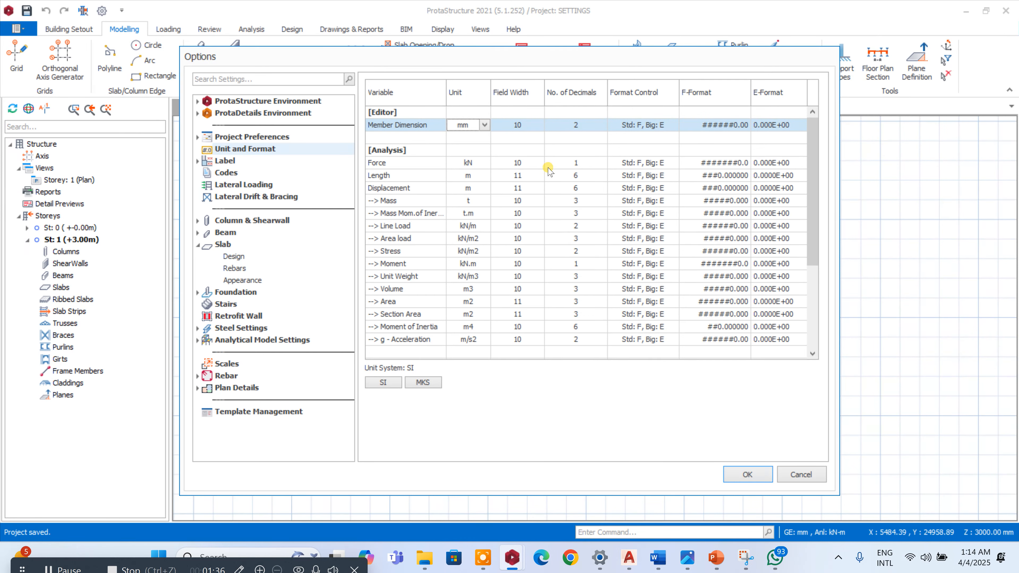
- Review the label settings, the design codes, and the column and shearwall design, rebar and detailing options
{"action": "left_click", "coordinate": [237, 161]}
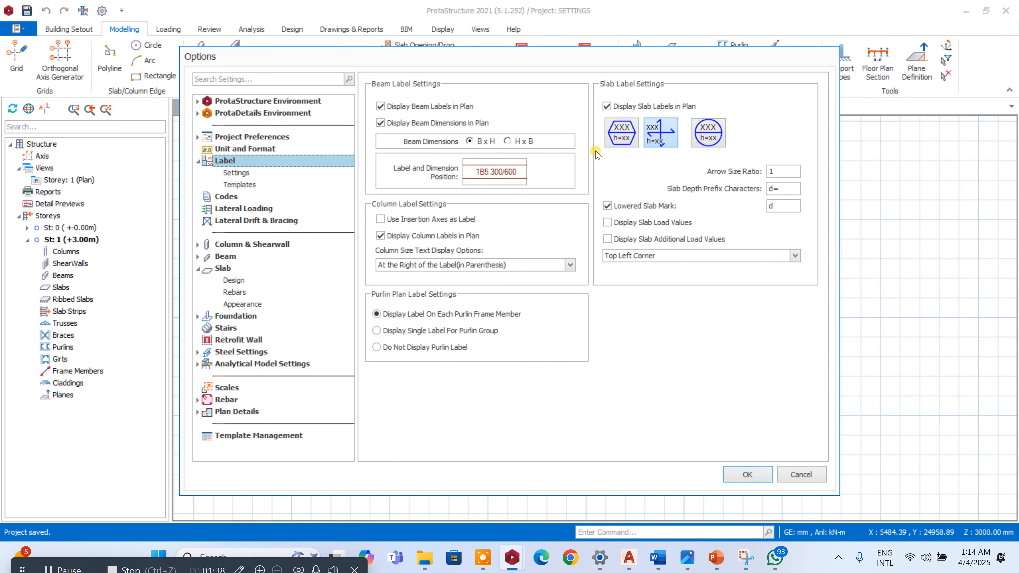
{"action": "left_click", "coordinate": [227, 196]}
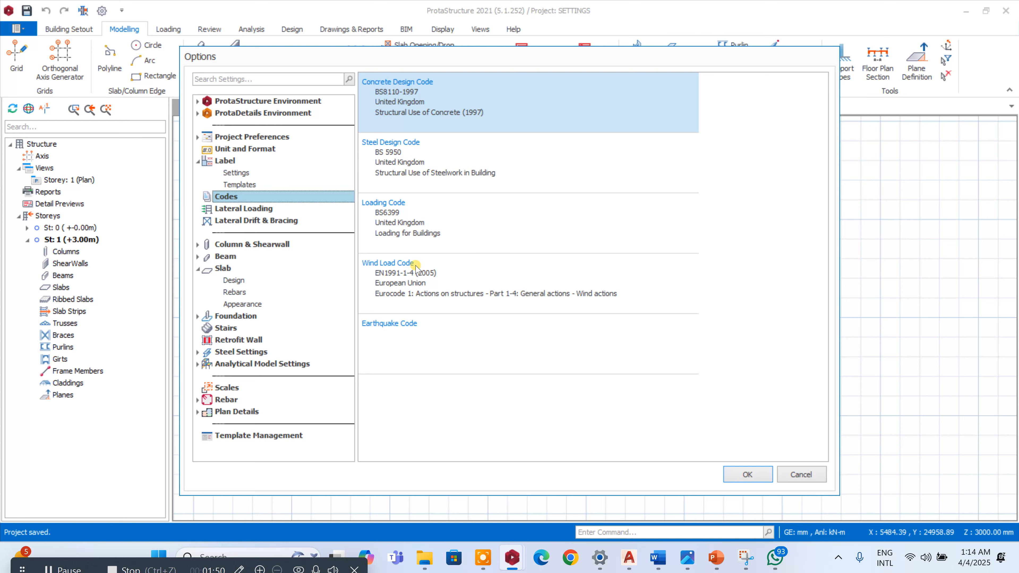
{"action": "left_click", "coordinate": [198, 244]}
{"action": "double_click", "coordinate": [231, 257]}
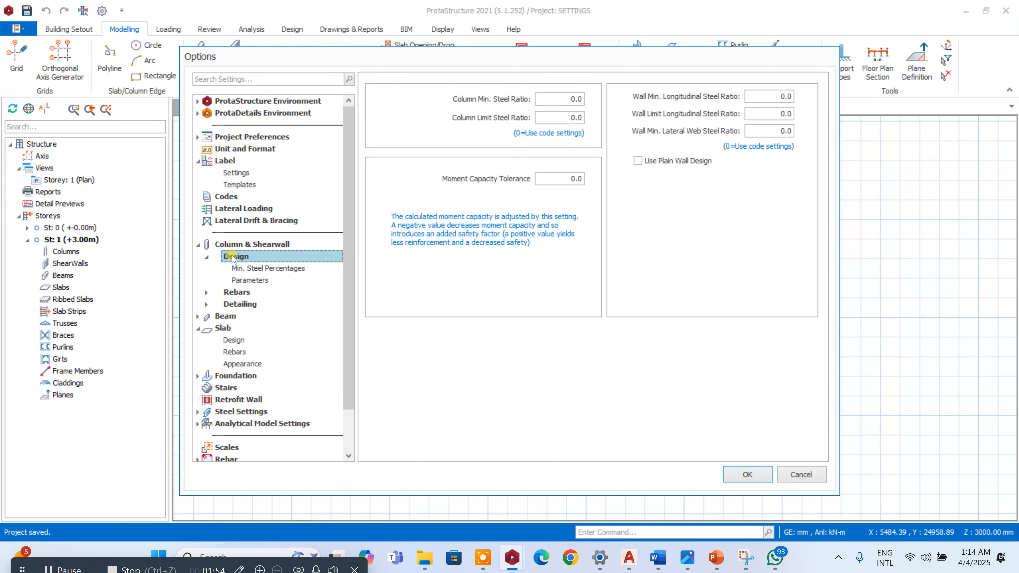
{"action": "left_click", "coordinate": [248, 268]}
{"action": "left_click", "coordinate": [250, 280]}
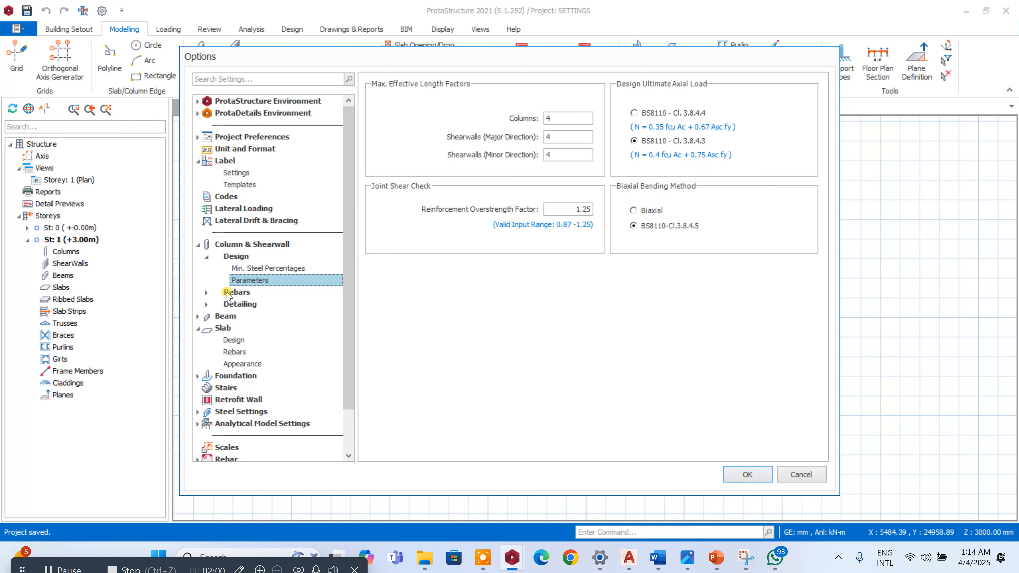
{"action": "left_click", "coordinate": [207, 295]}
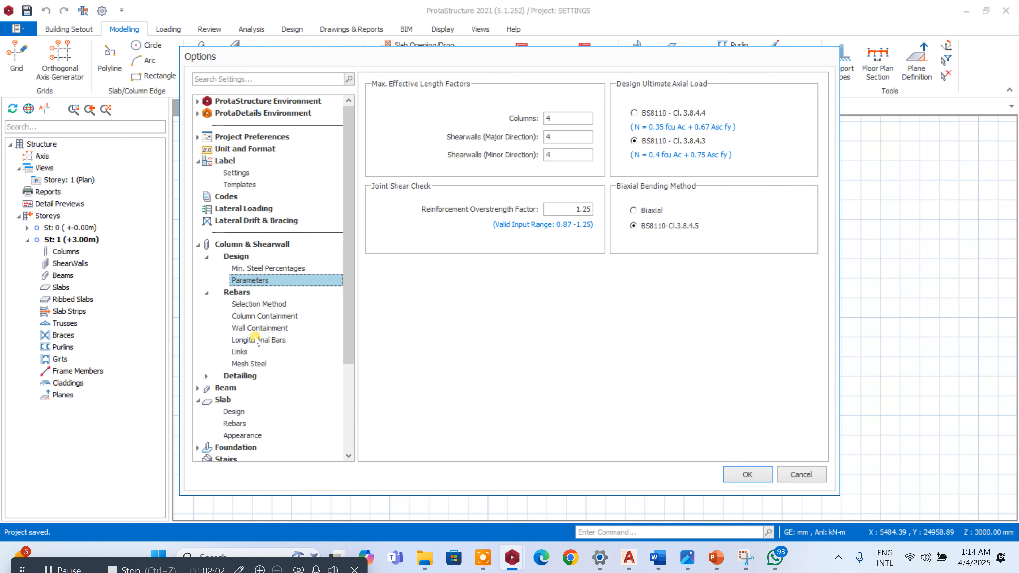
{"action": "left_click", "coordinate": [211, 377]}
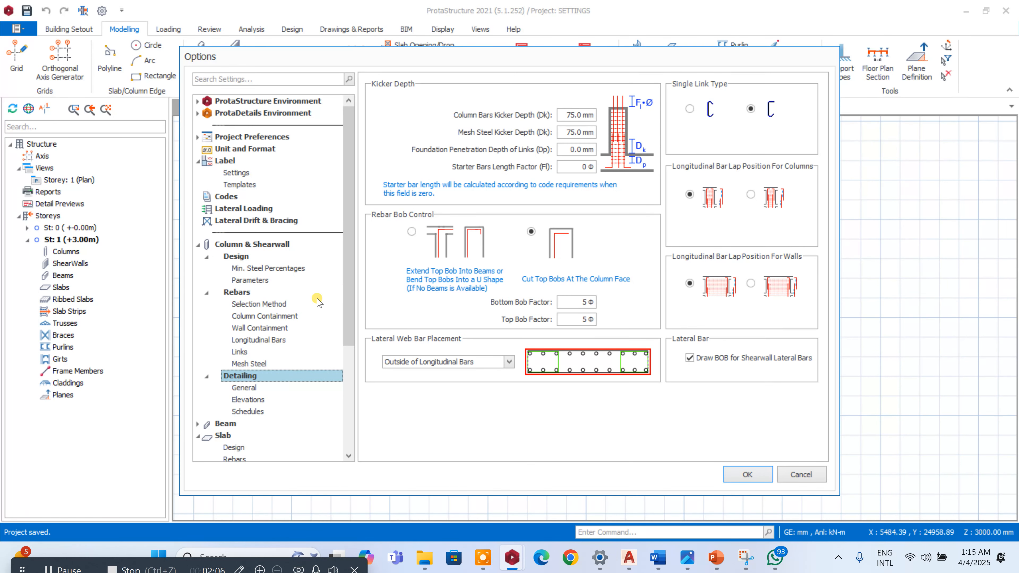
- Turn off IStructE style annotation for steel bars in the beam detail drawing options
{"action": "left_click", "coordinate": [197, 424]}
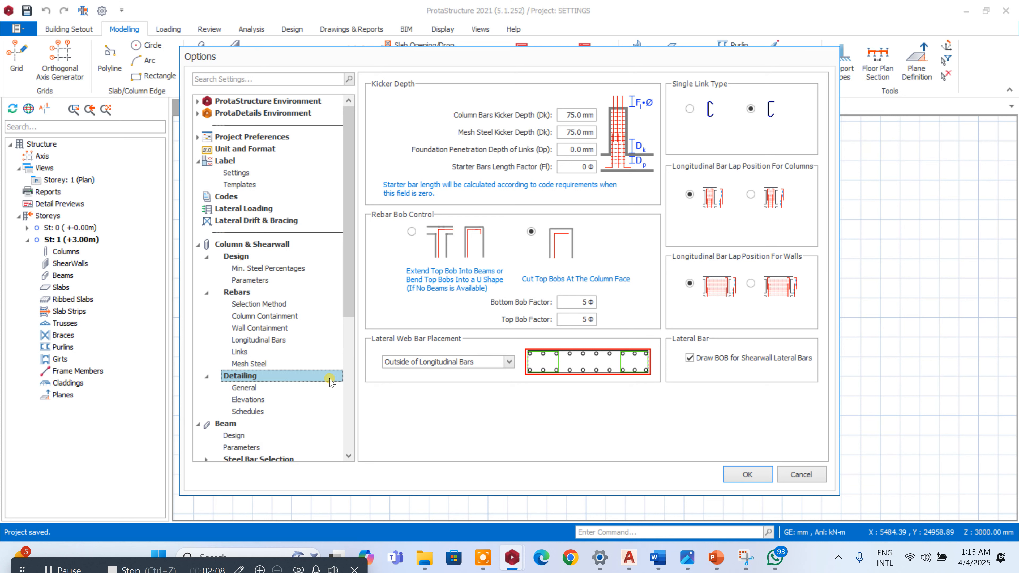
{"action": "scroll", "coordinate": [347, 273], "scroll_direction": "down", "scroll_amount": 3}
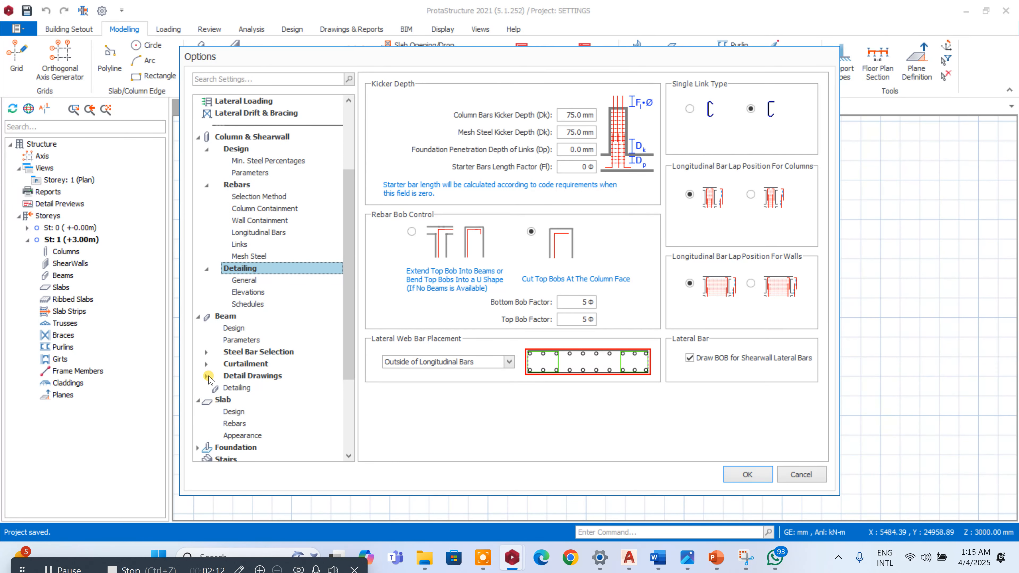
{"action": "left_click", "coordinate": [207, 375]}
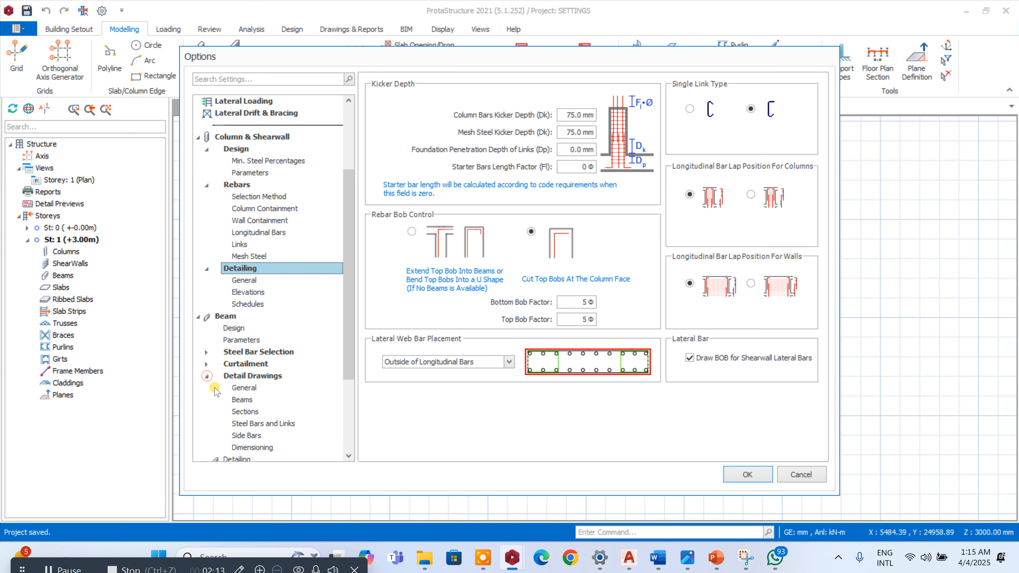
{"action": "left_click", "coordinate": [242, 423]}
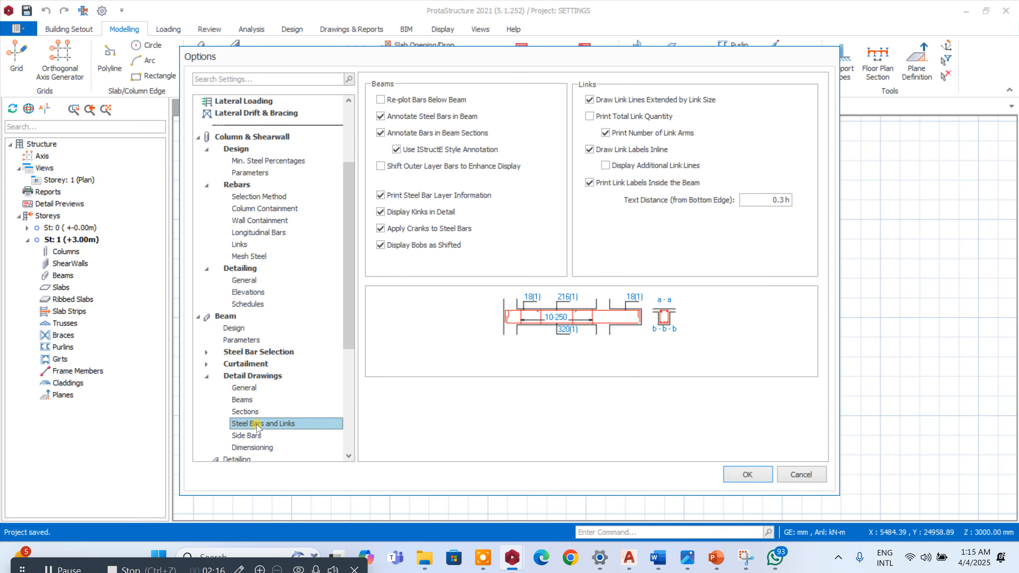
{"action": "left_click", "coordinate": [396, 150]}
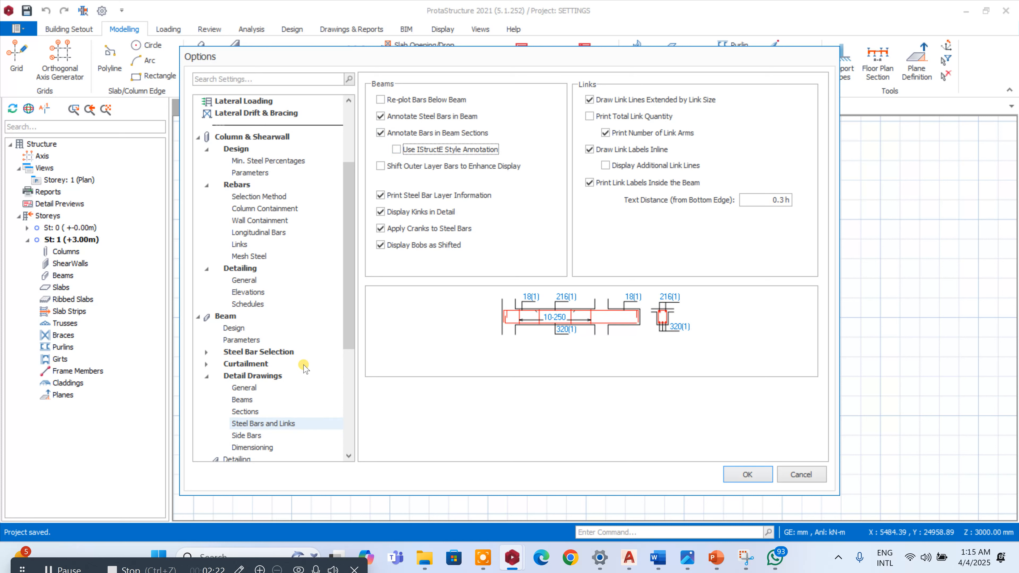
- Set the maximum bar spacing for slab rebars to 200 mm and enable showing the number of bars in slab bar labels
{"action": "scroll", "coordinate": [350, 305], "scroll_direction": "down", "scroll_amount": 4}
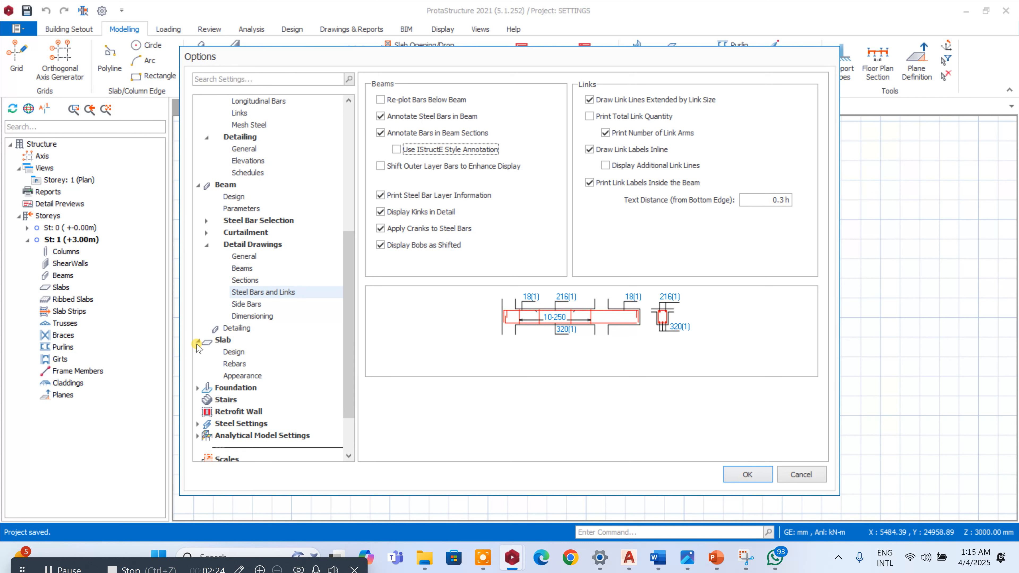
{"action": "left_click", "coordinate": [239, 365]}
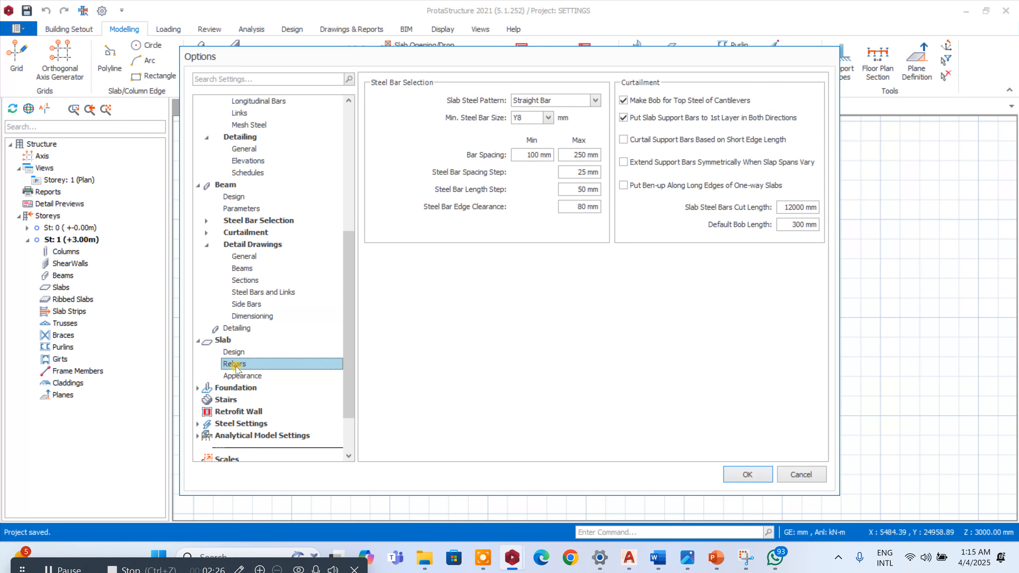
{"action": "left_click", "coordinate": [596, 155]}
{"action": "type", "text": "2"}
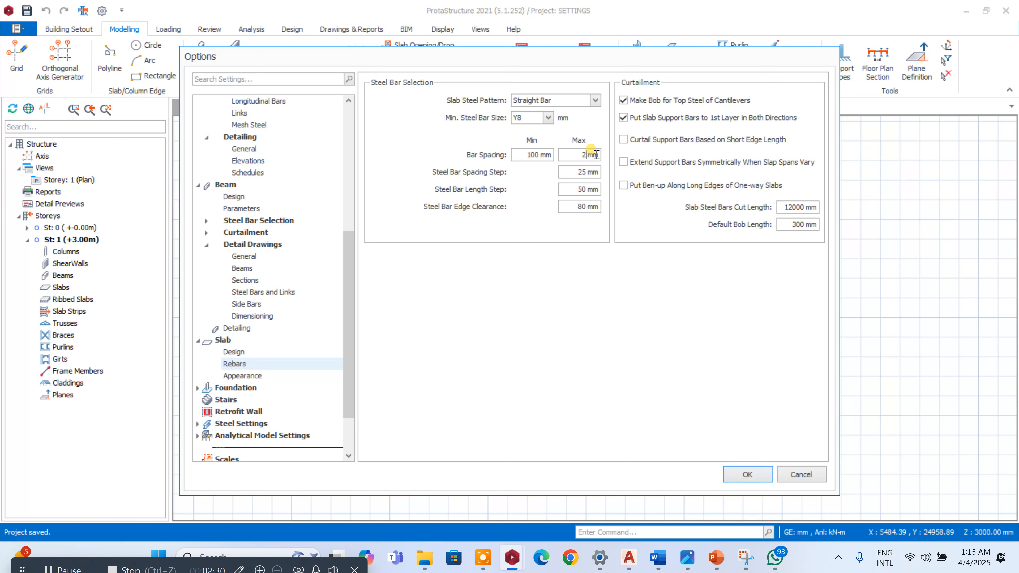
{"action": "type", "text": "00"}
{"action": "left_click_drag", "start_coordinate": [565, 154], "coordinate": [621, 163]}
{"action": "type", "text": "175"}
{"action": "left_click_drag", "start_coordinate": [570, 156], "coordinate": [607, 152]}
{"action": "type", "text": "2"}
{"action": "left_click", "coordinate": [260, 376]}
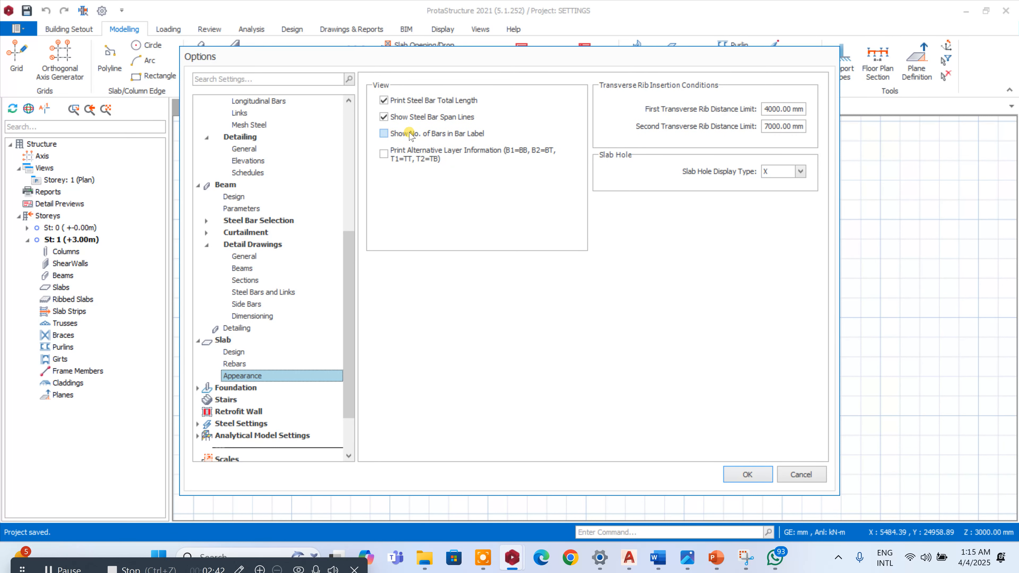
{"action": "left_click", "coordinate": [384, 134]}
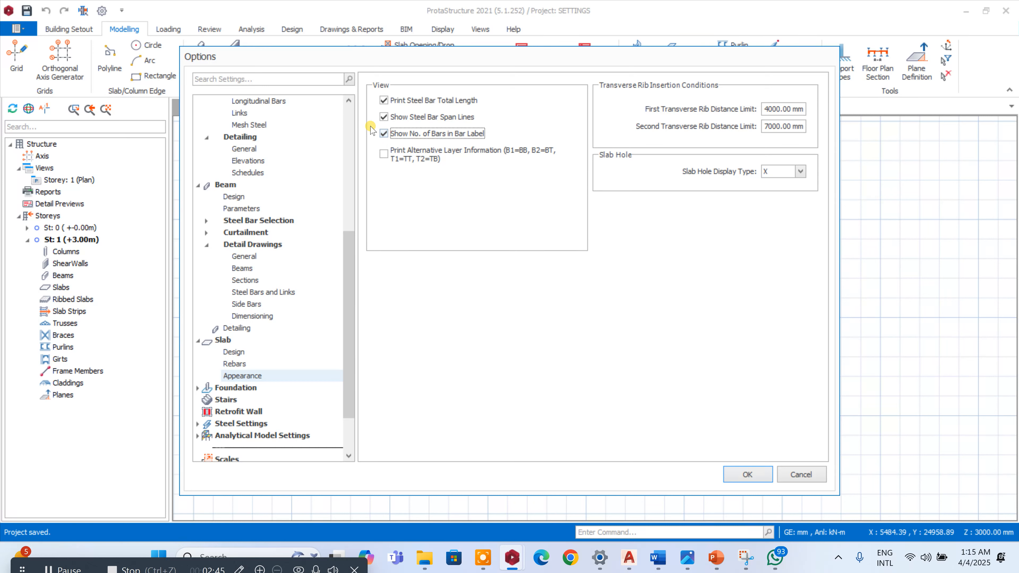
- Set the foundation's maximum steel bar spacing to 200 mm and disable Show Plan Bars as Top View and Show Top Bars Inside the Plan View
{"action": "left_click", "coordinate": [197, 388]}
{"action": "left_click", "coordinate": [235, 400]}
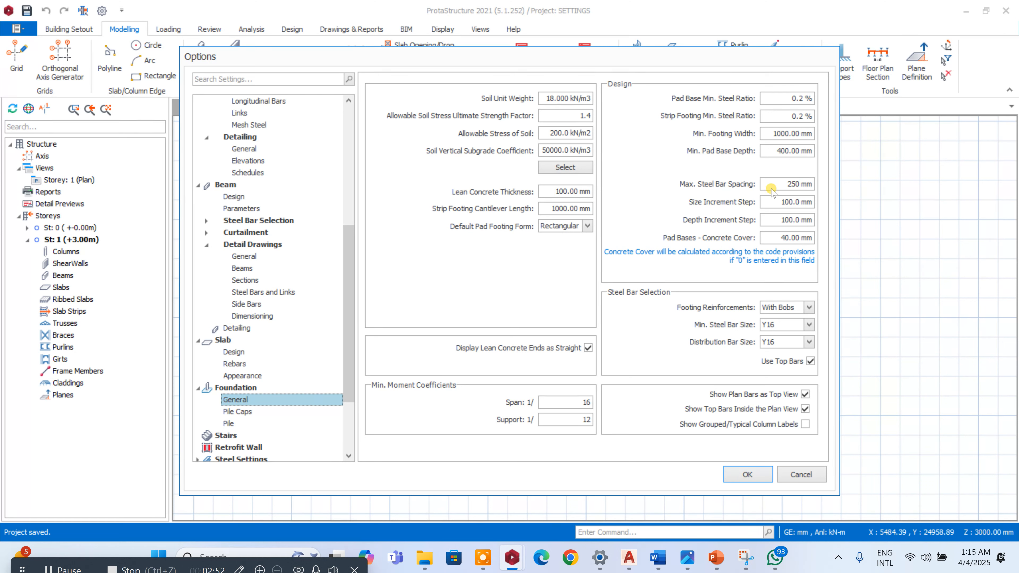
{"action": "left_click_drag", "start_coordinate": [775, 185], "coordinate": [804, 181]}
{"action": "type", "text": "200"}
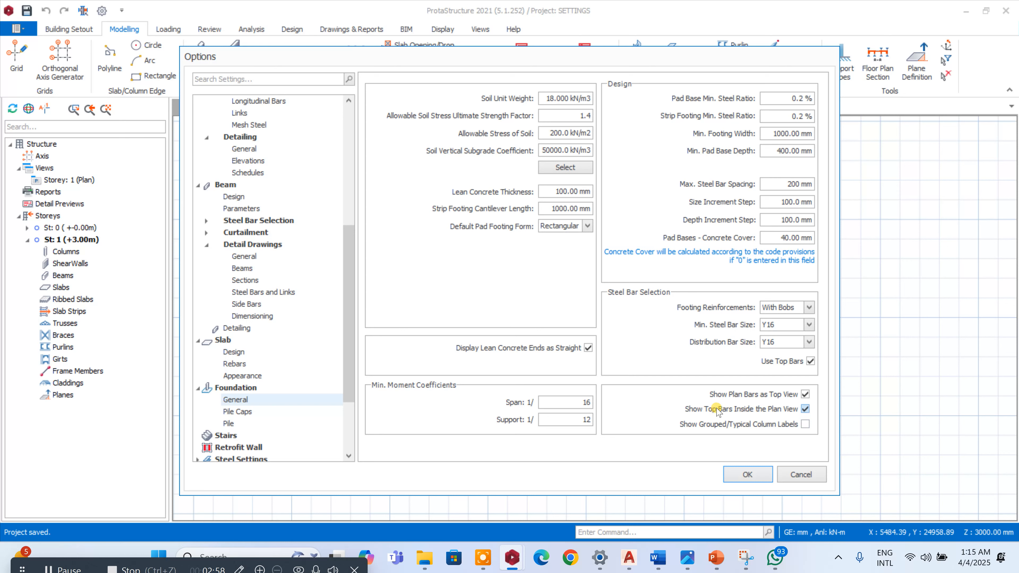
{"action": "left_click", "coordinate": [802, 411]}
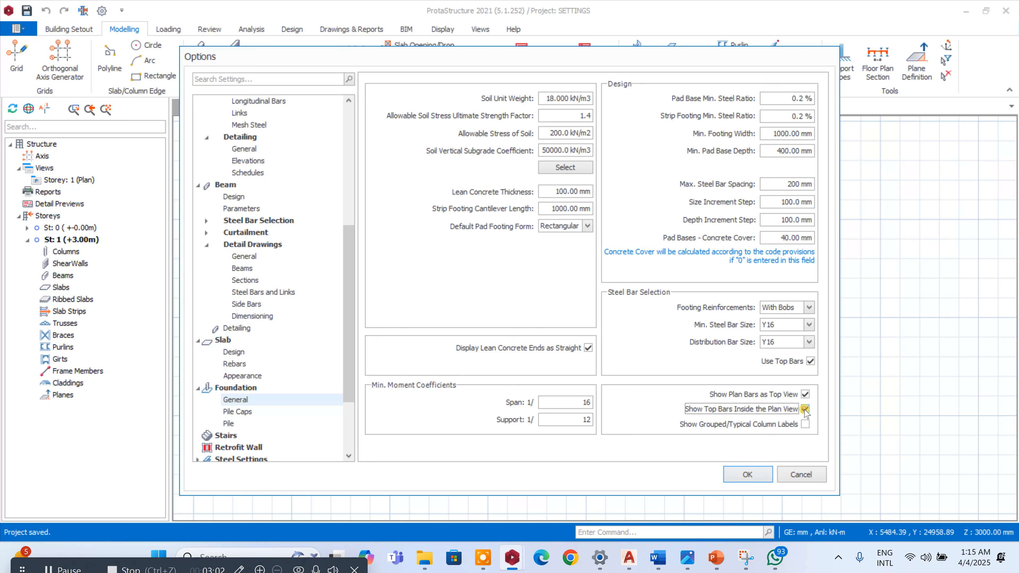
{"action": "left_click", "coordinate": [804, 395]}
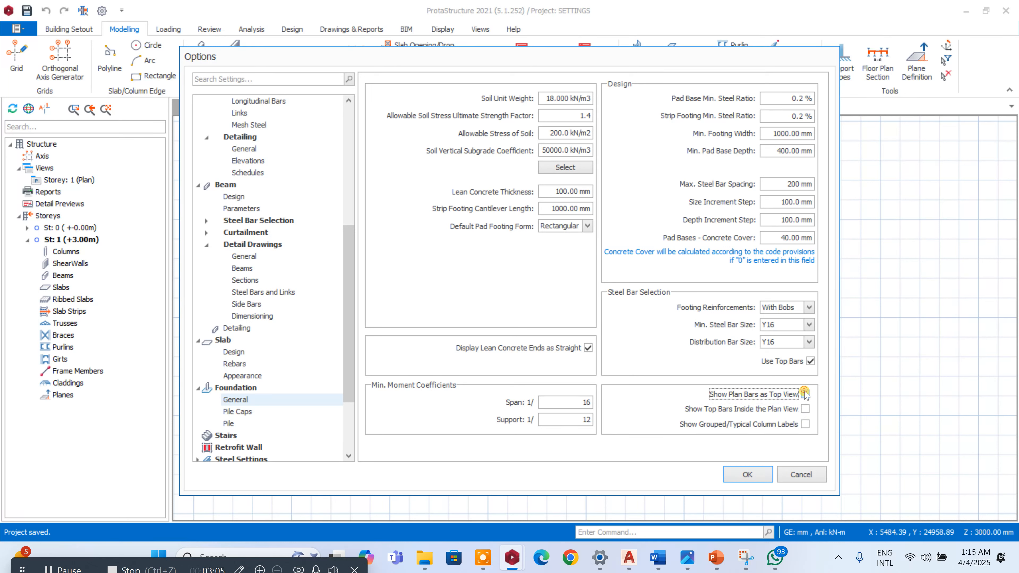
- Set the pile shaft type to Square in the foundation's pile cap options
{"action": "left_click", "coordinate": [245, 413]}
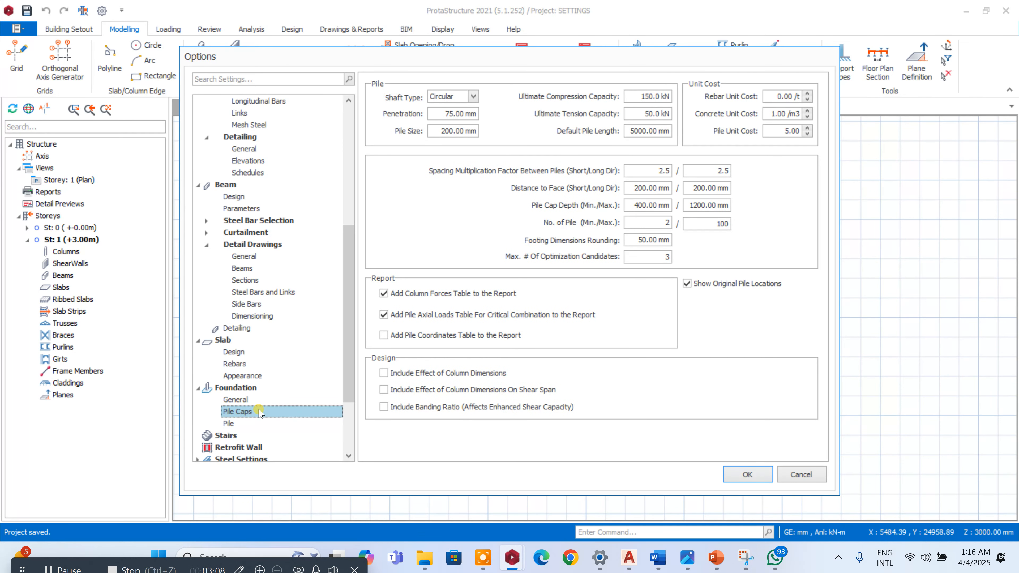
{"action": "left_click", "coordinate": [225, 423]}
{"action": "left_click", "coordinate": [237, 412]}
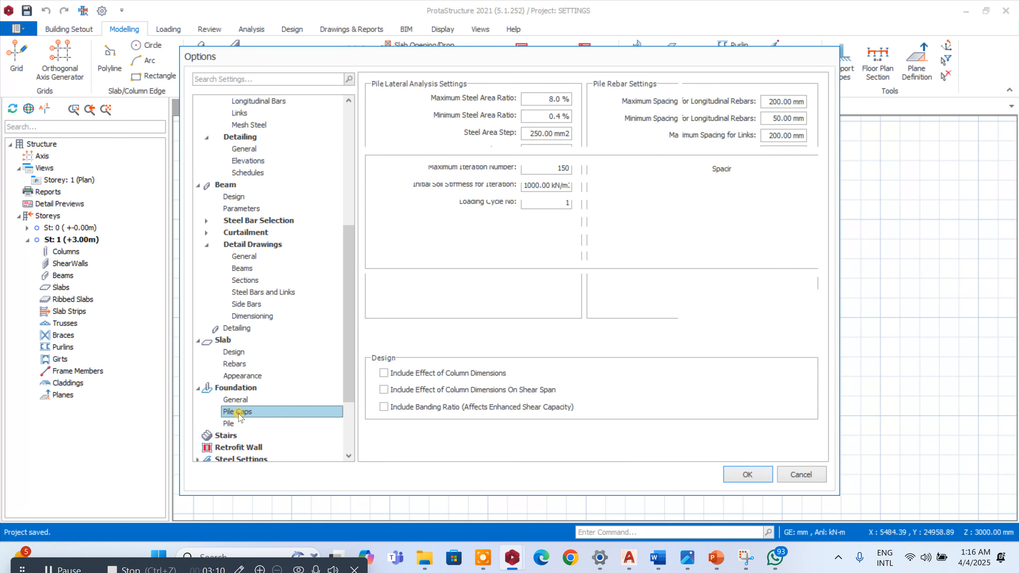
{"action": "left_click", "coordinate": [469, 97]}
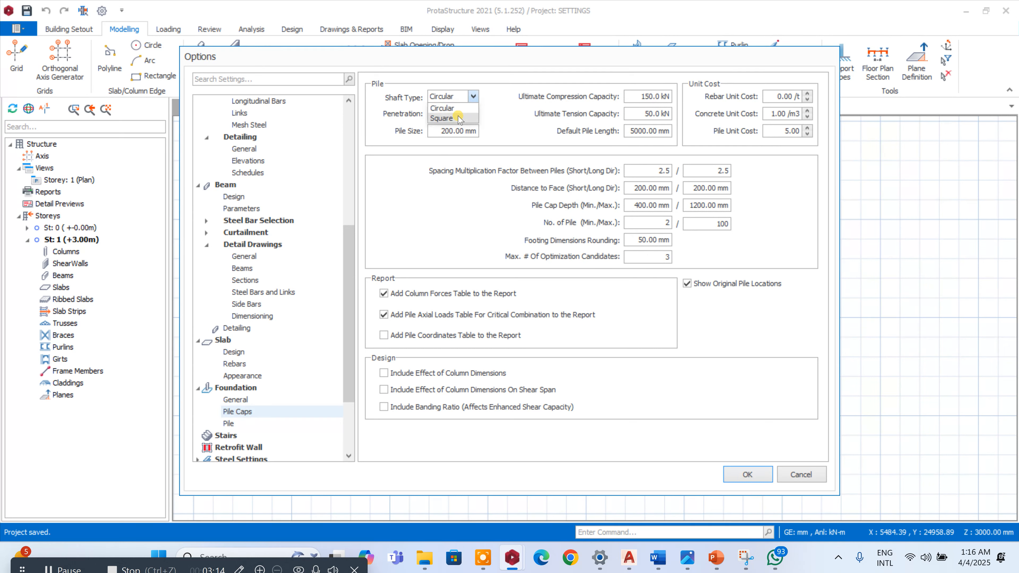
{"action": "left_click", "coordinate": [444, 132]}
{"action": "left_click", "coordinate": [472, 97]}
{"action": "left_click", "coordinate": [467, 118]}
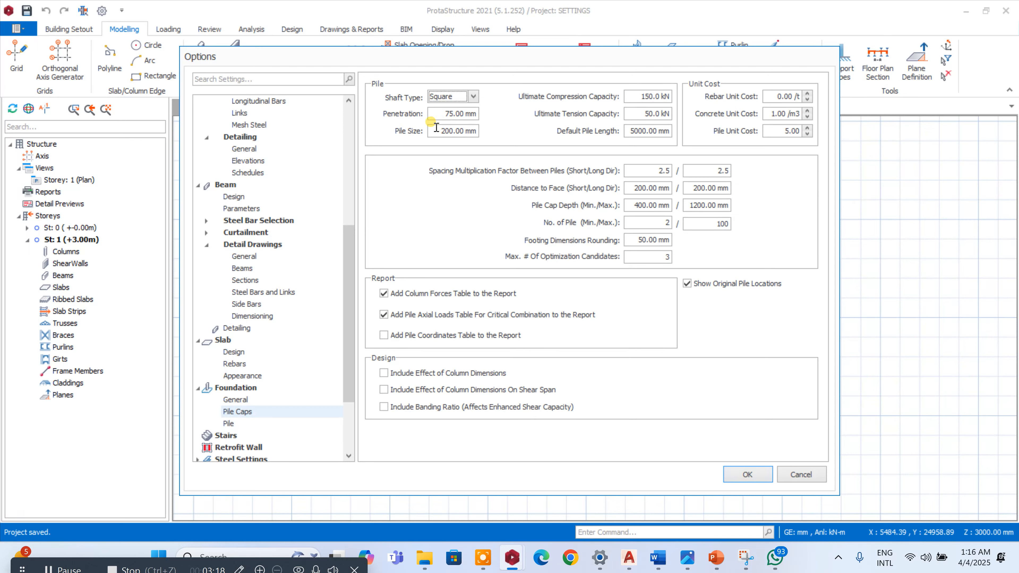
- Change the pile size and set the default pile length to 12000 mm in the pile cap options
{"action": "left_click", "coordinate": [444, 114]}
{"action": "left_click_drag", "start_coordinate": [444, 114], "coordinate": [474, 112]}
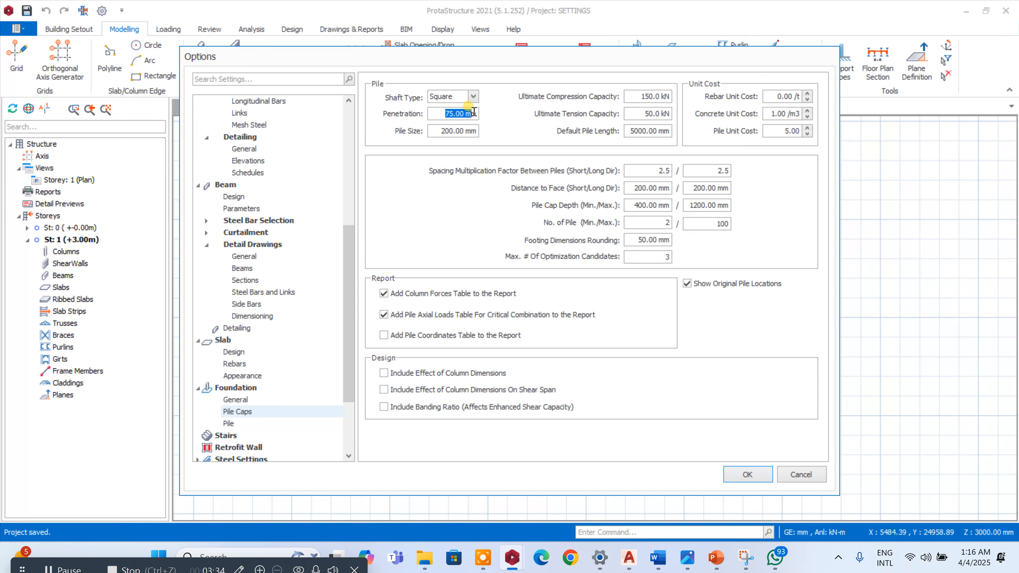
{"action": "left_click", "coordinate": [434, 131]}
{"action": "type", "text": "3"}
{"action": "left_click_drag", "start_coordinate": [626, 133], "coordinate": [667, 132]}
{"action": "type", "text": "12000"}
{"action": "left_click", "coordinate": [227, 423]}
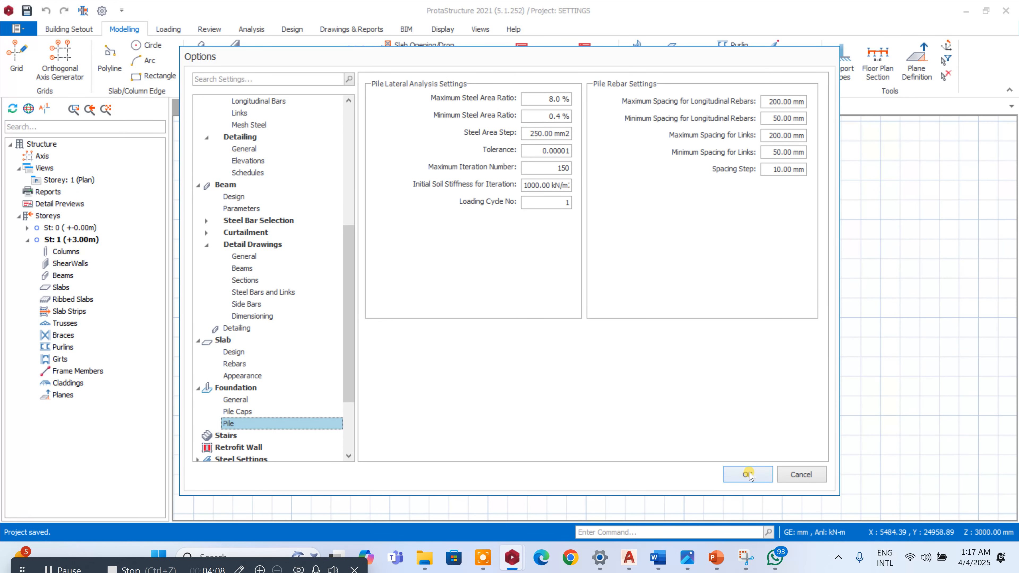
- Apply the option settings and open the project parameters of the building analysis
{"action": "left_click", "coordinate": [748, 473]}
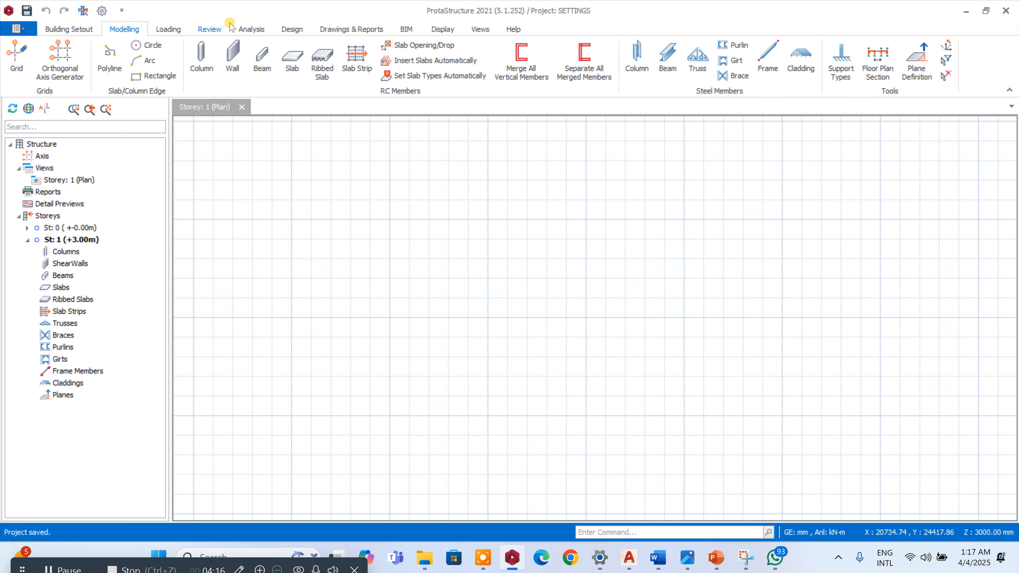
{"action": "left_click", "coordinate": [247, 29]}
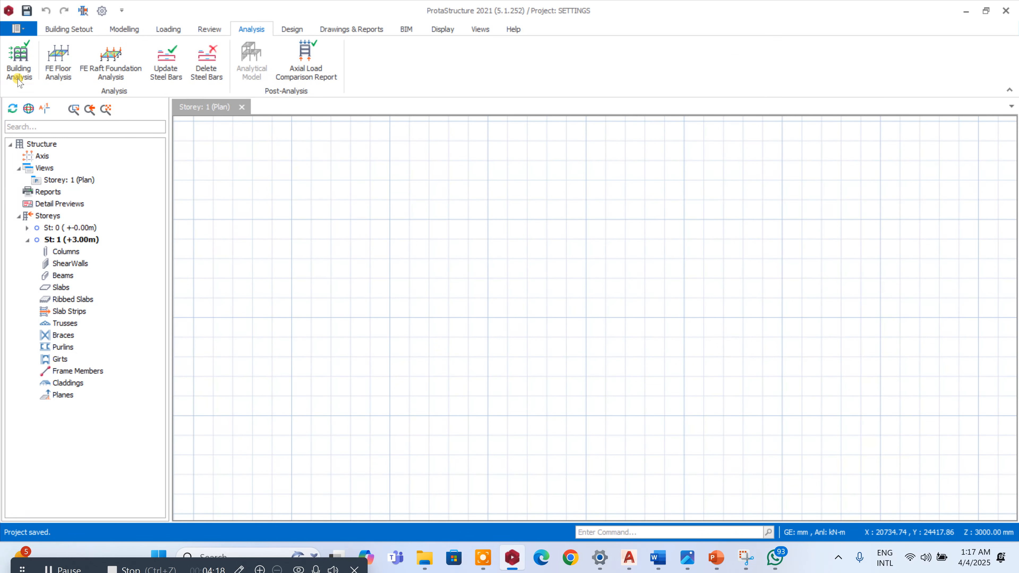
{"action": "left_click", "coordinate": [18, 60]}
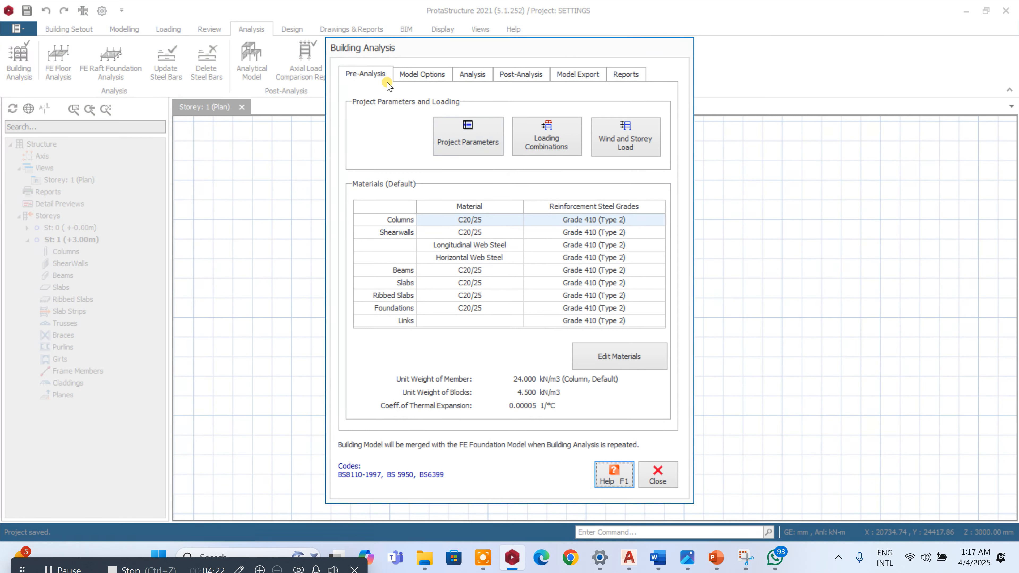
{"action": "left_click", "coordinate": [485, 150]}
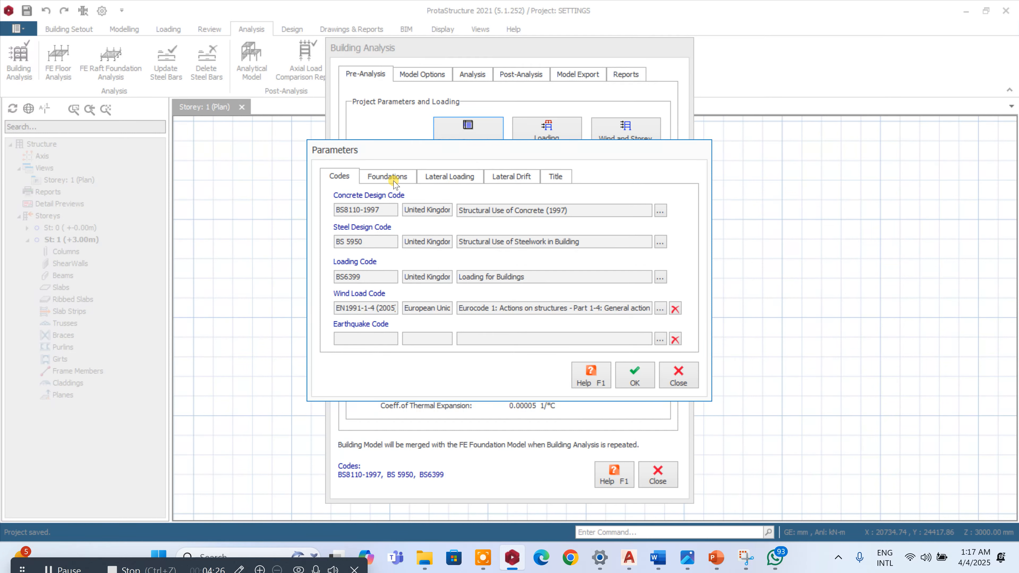
- Set the allowable stress of soil to 120 kN/m2 and choose the loose sand lower limit of 4800 kN/m3 as subgrade coefficient
{"action": "left_click", "coordinate": [395, 180]}
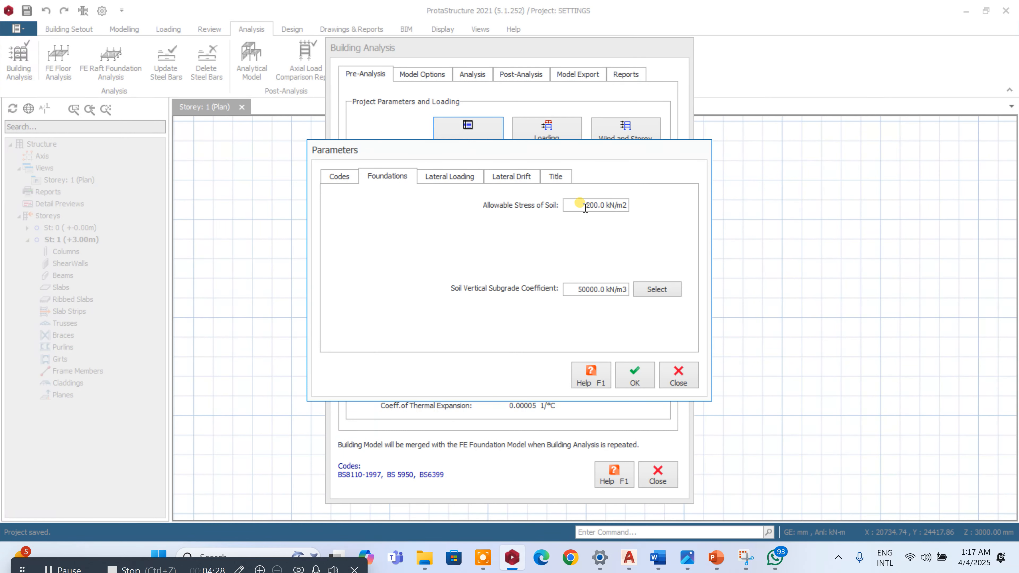
{"action": "mouse_move", "coordinate": [590, 205]}
{"action": "left_mouse_down"}
{"action": "mouse_move", "coordinate": [635, 201]}
{"action": "mouse_move", "coordinate": [580, 205]}
{"action": "left_mouse_up"}
{"action": "type", "text": "120"}
{"action": "left_click", "coordinate": [653, 289]}
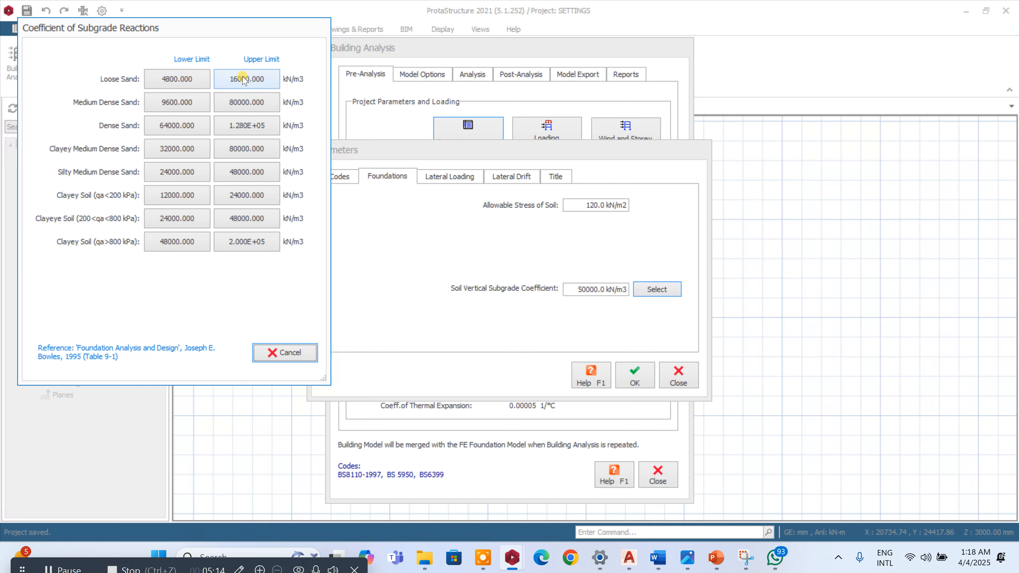
{"action": "left_click", "coordinate": [185, 80]}
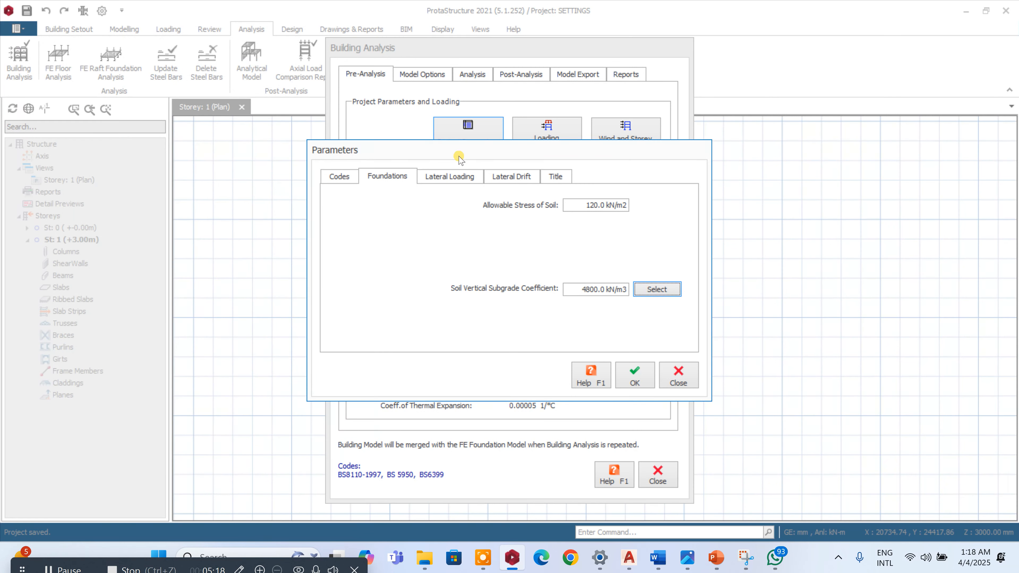
- Review the lateral loading parameters and try Unbraced for both lateral drift directions before returning them to Braced
{"action": "left_click", "coordinate": [444, 177]}
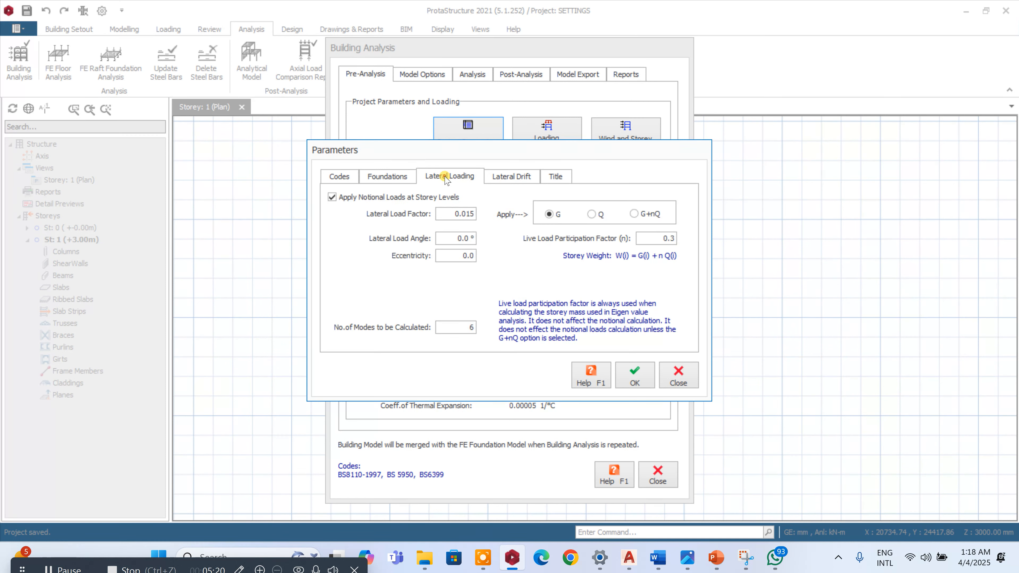
{"action": "left_click", "coordinate": [493, 177]}
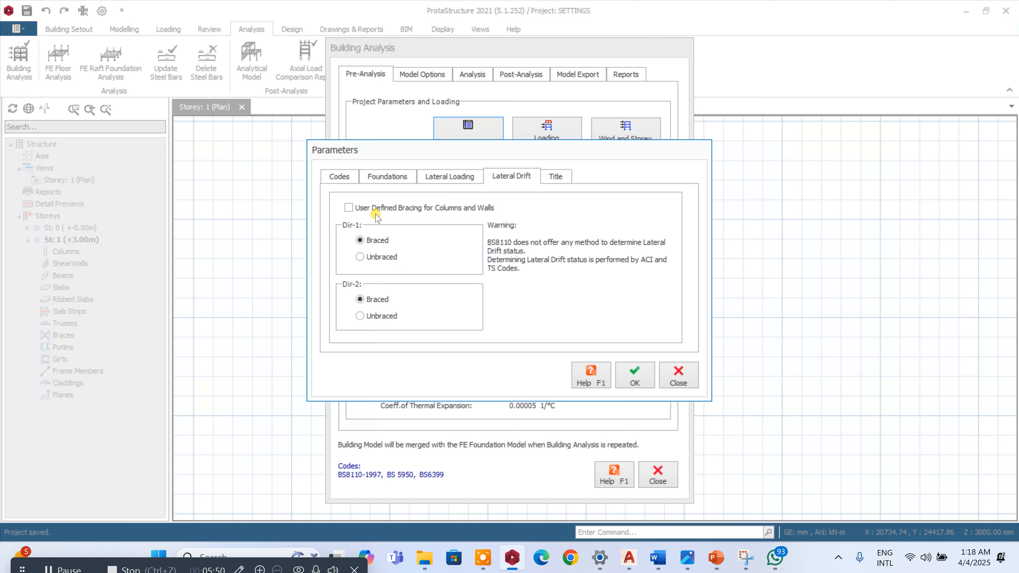
{"action": "left_click", "coordinate": [362, 257]}
{"action": "left_click", "coordinate": [362, 315]}
{"action": "left_click", "coordinate": [362, 246]}
{"action": "left_click", "coordinate": [367, 296]}
- Enter THREE SUSPENDED FLOORS as the project header in the title parameters
{"action": "left_click", "coordinate": [552, 176]}
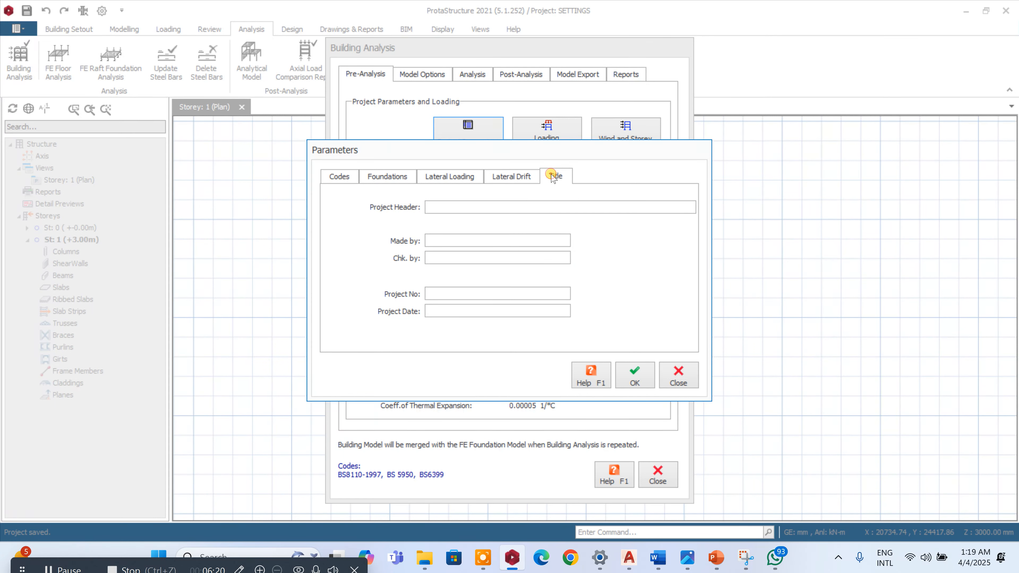
{"action": "left_click", "coordinate": [505, 207]}
{"action": "type", "text": "APT"}
{"action": "key", "text": "BackSpace"}
{"action": "key", "text": "BackSpace"}
{"action": "key", "text": "BackSpace"}
{"action": "type", "text": "THREE SUSPENDED FLOORS"}
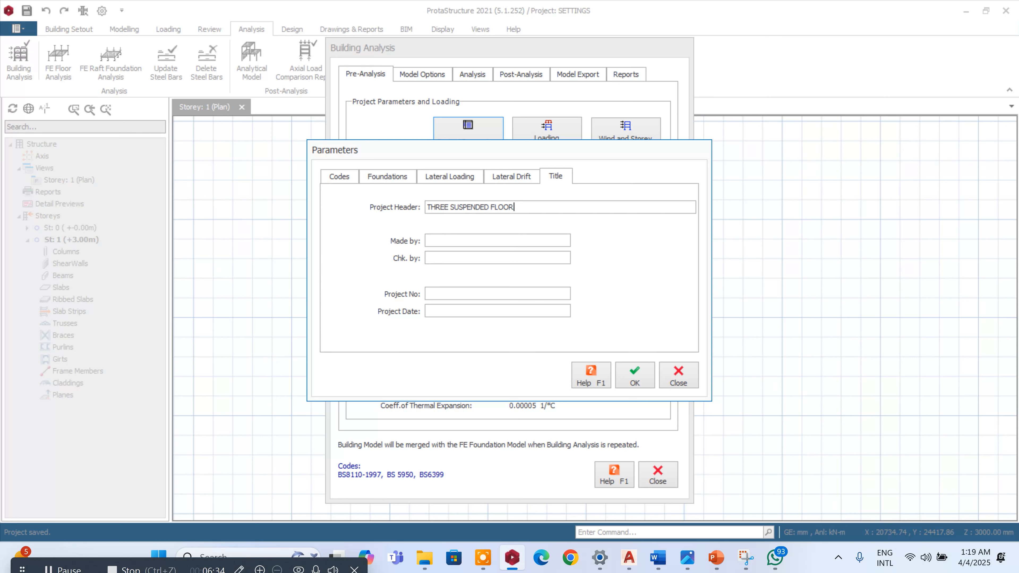
- Fill in the names of the maker and the checker and set the project number to MSH/29/005
{"action": "left_click", "coordinate": [471, 236]}
{"action": "type", "text": "ENGR BEB"}
{"action": "left_click", "coordinate": [461, 255]}
{"action": "type", "text": "ENGR JOHN"}
{"action": "left_click", "coordinate": [489, 294]}
{"action": "type", "text": "MSH"}
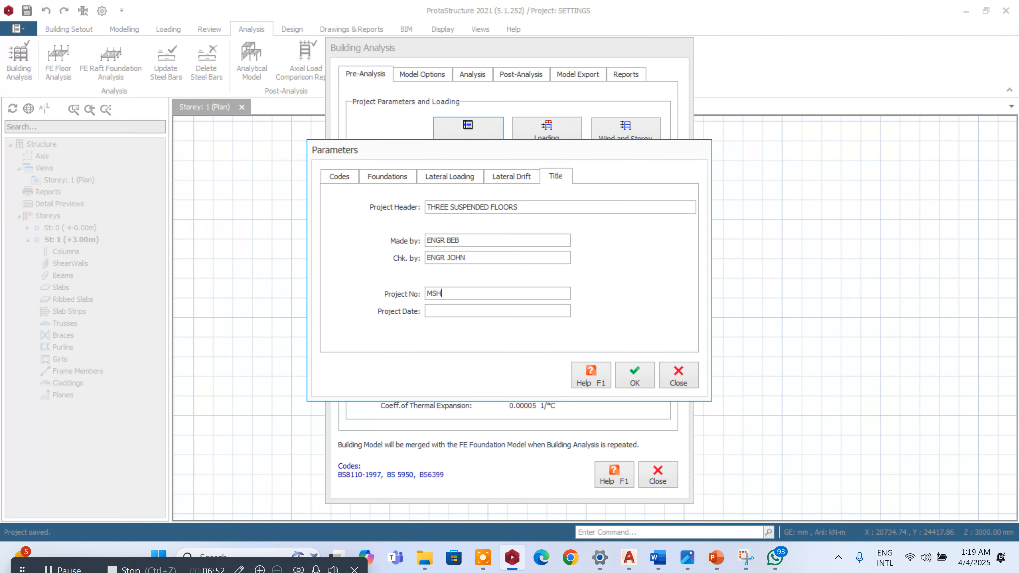
{"action": "type", "text": "/29/005"}
- Enter the project date and save the project parameters, acknowledging the re-analysis note
{"action": "left_click", "coordinate": [465, 308]}
{"action": "type", "text": "20/4"}
{"action": "key", "text": "BackSpace"}
{"action": "left_click", "coordinate": [641, 375]}
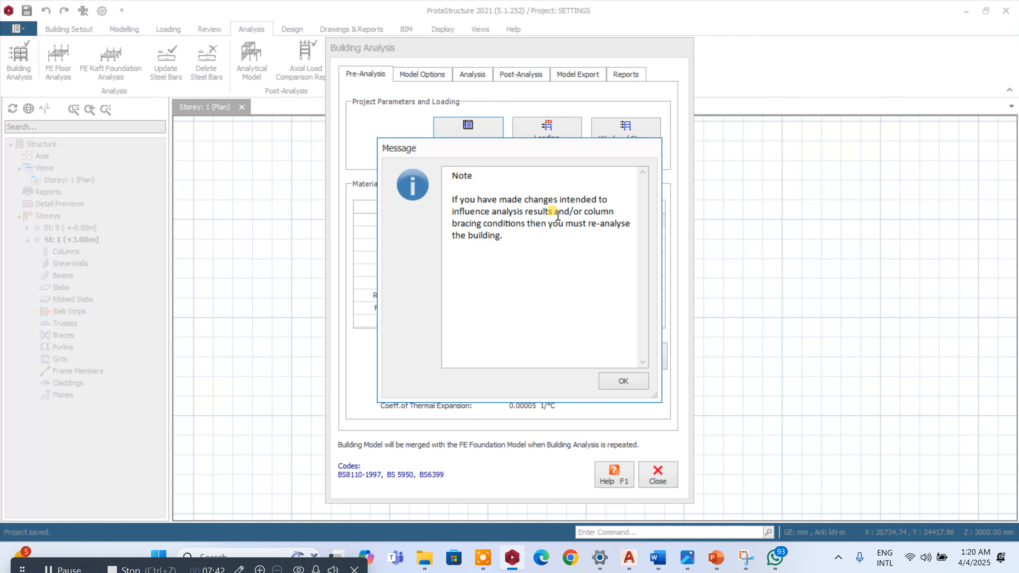
{"action": "left_click", "coordinate": [620, 381]}
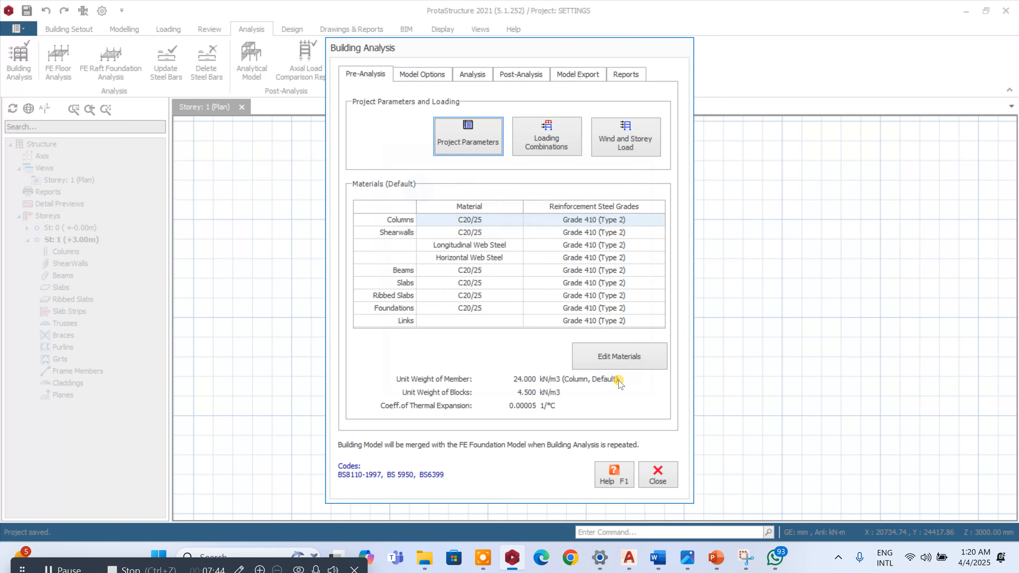
- Restrict the concrete column rebar diameters in the default materials to Y16 and Y20
{"action": "left_click", "coordinate": [620, 357]}
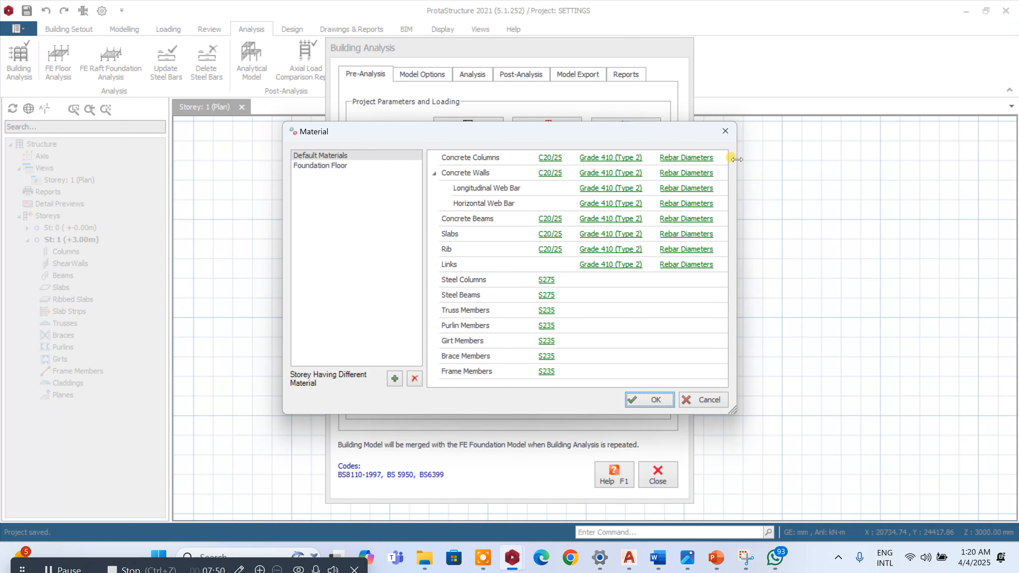
{"action": "left_click", "coordinate": [701, 157]}
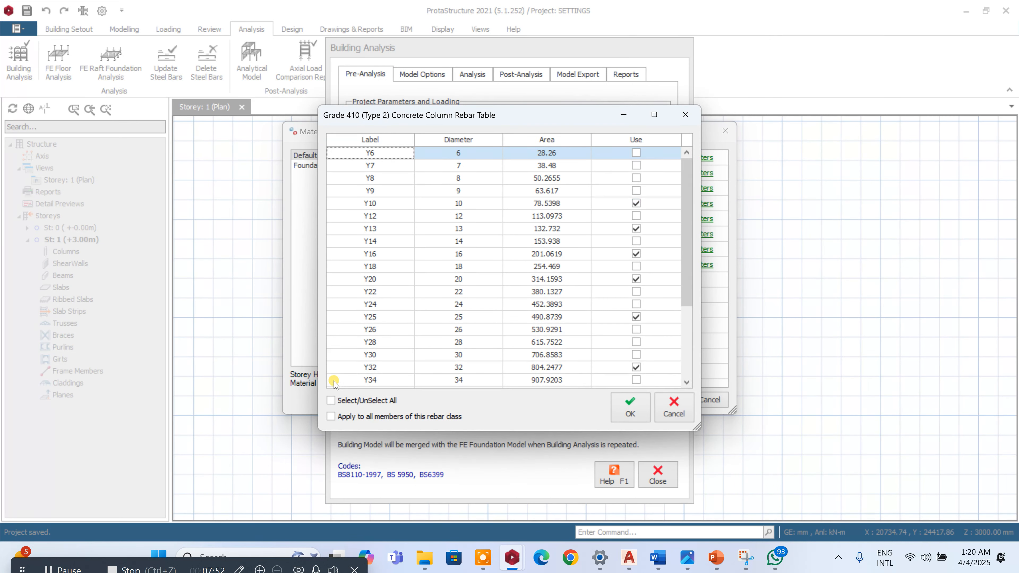
{"action": "left_click", "coordinate": [332, 400]}
{"action": "left_click", "coordinate": [331, 400]}
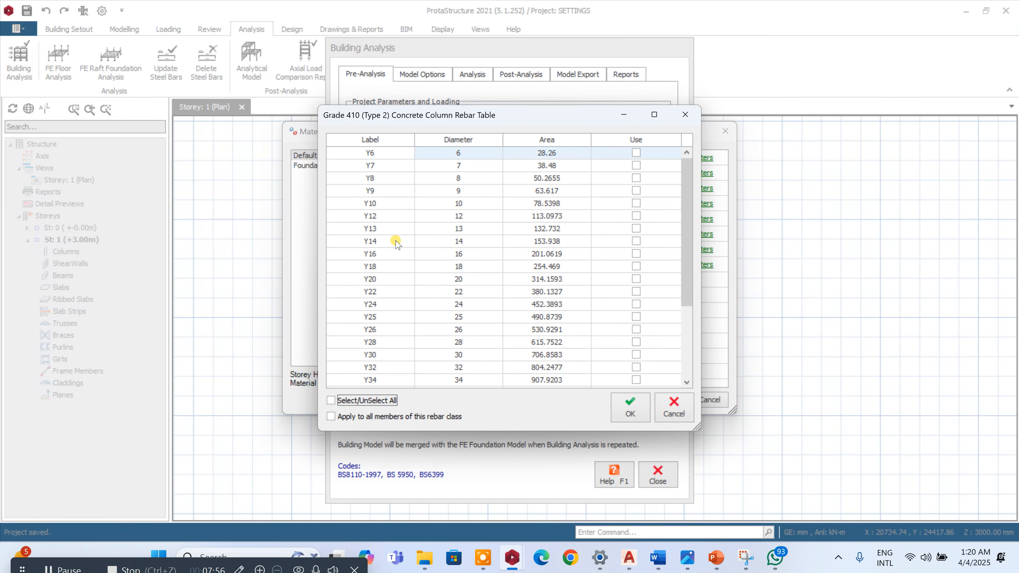
{"action": "left_click", "coordinate": [635, 253]}
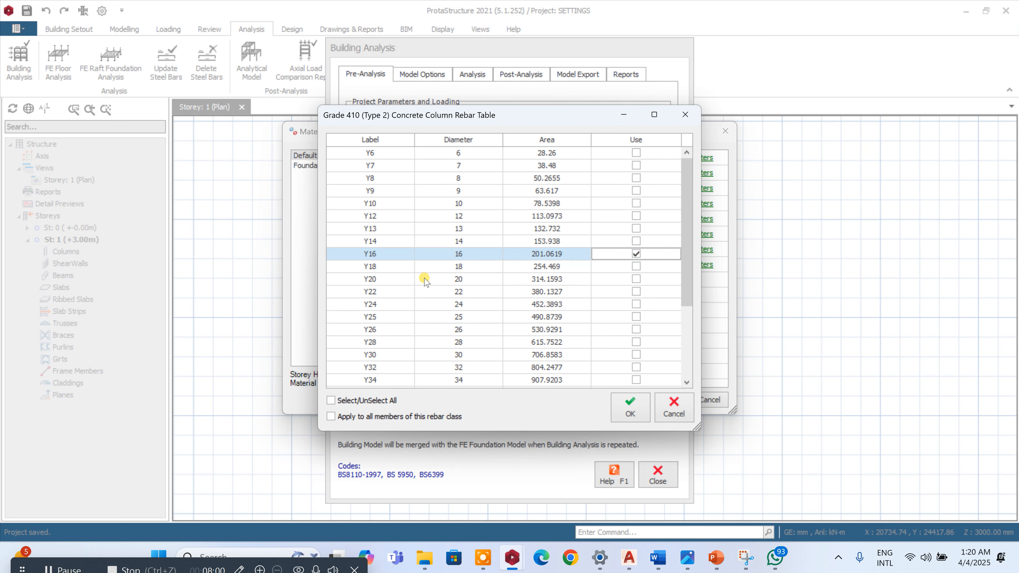
{"action": "left_click", "coordinate": [636, 279]}
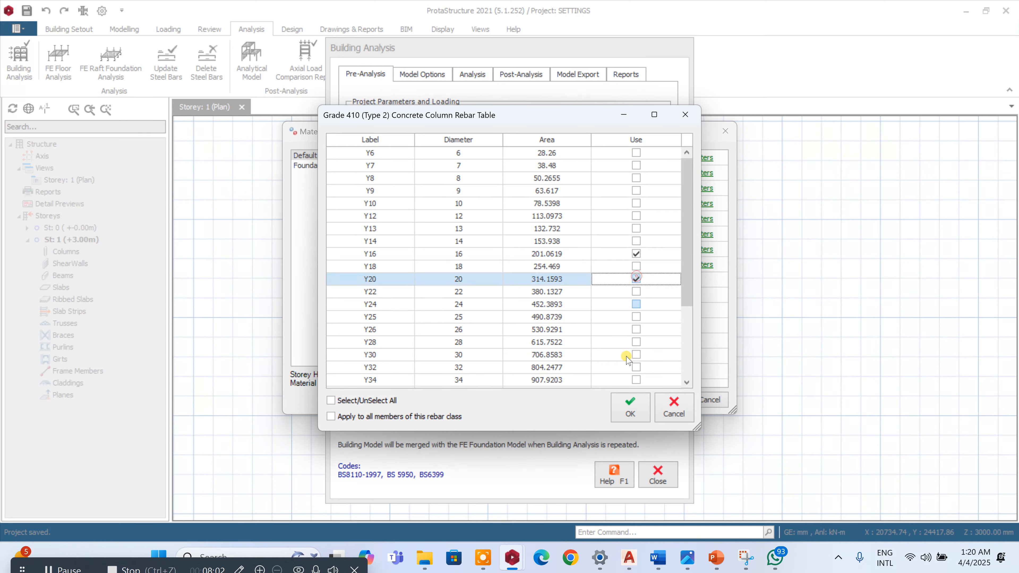
{"action": "left_click", "coordinate": [631, 414]}
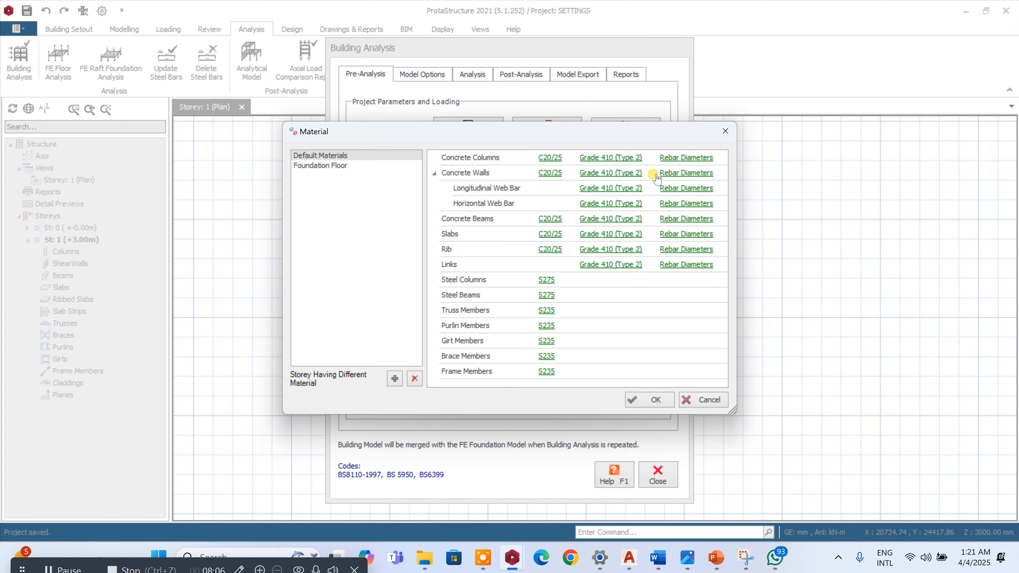
- Restrict the concrete wall rebar diameters to Y12 only
{"action": "left_click", "coordinate": [675, 175]}
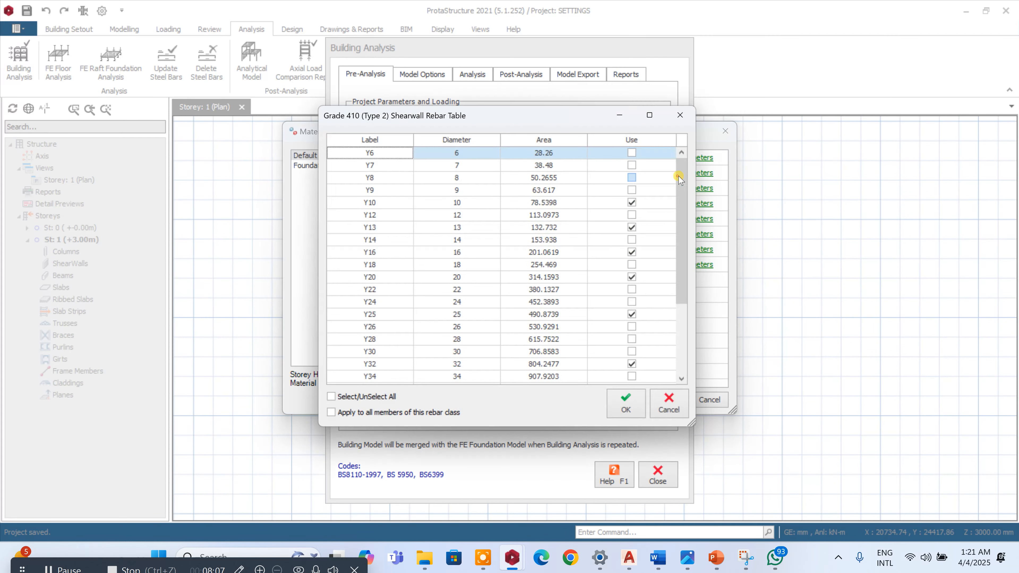
{"action": "left_click", "coordinate": [331, 400]}
{"action": "left_click", "coordinate": [341, 401]}
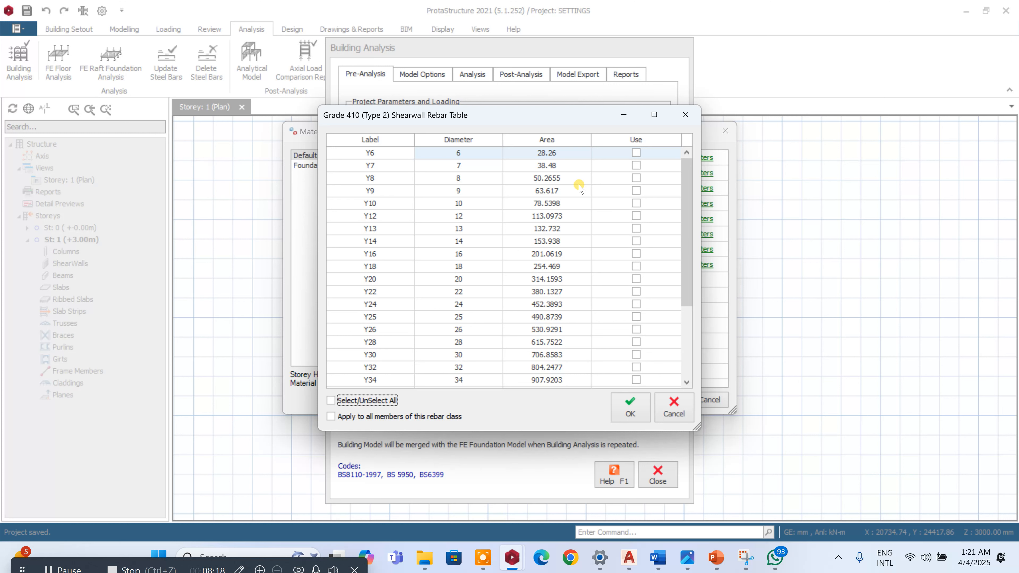
{"action": "left_click", "coordinate": [635, 216]}
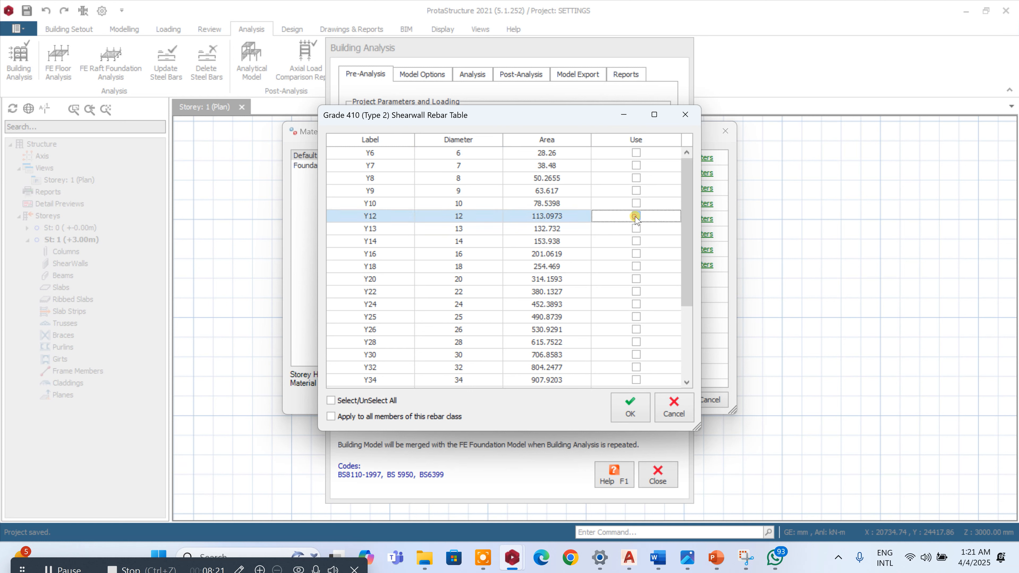
{"action": "left_click", "coordinate": [633, 408]}
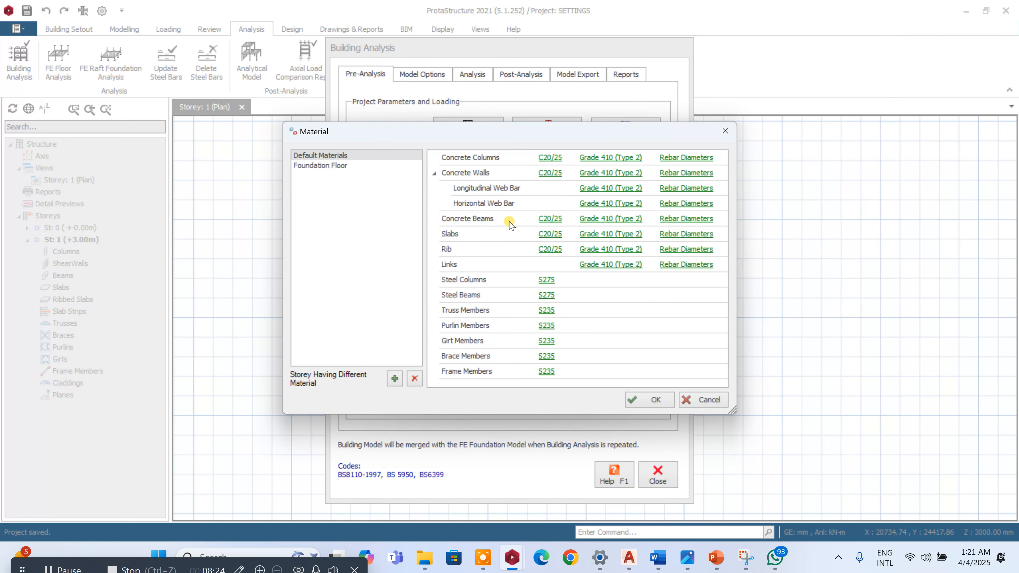
- Restrict the concrete beam rebar diameters to Y16 and Y20
{"action": "left_click", "coordinate": [698, 220]}
{"action": "left_click", "coordinate": [378, 400]}
{"action": "left_click", "coordinate": [379, 401]}
{"action": "left_click", "coordinate": [378, 401]}
{"action": "left_click", "coordinate": [386, 401]}
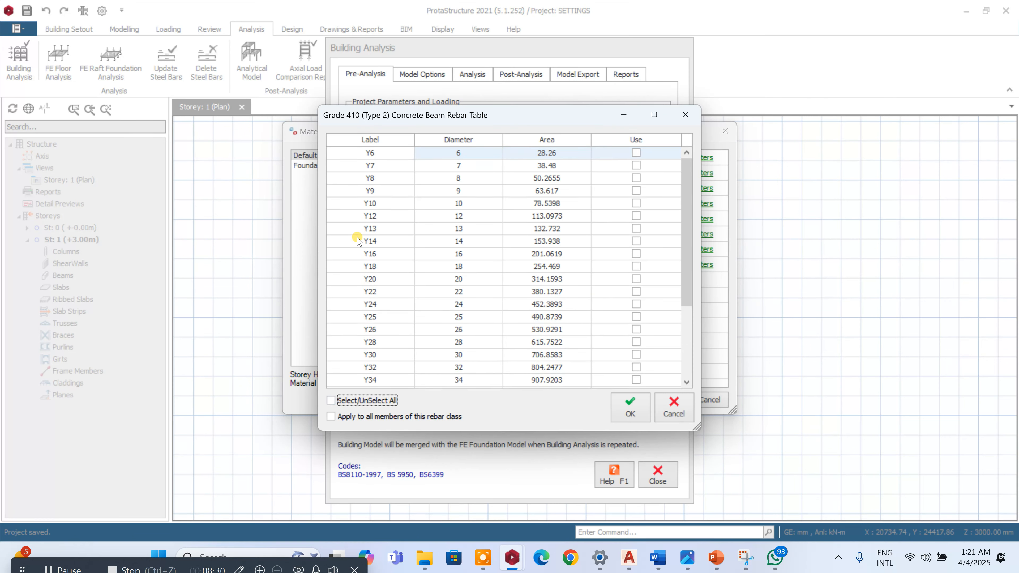
{"action": "left_click", "coordinate": [632, 254]}
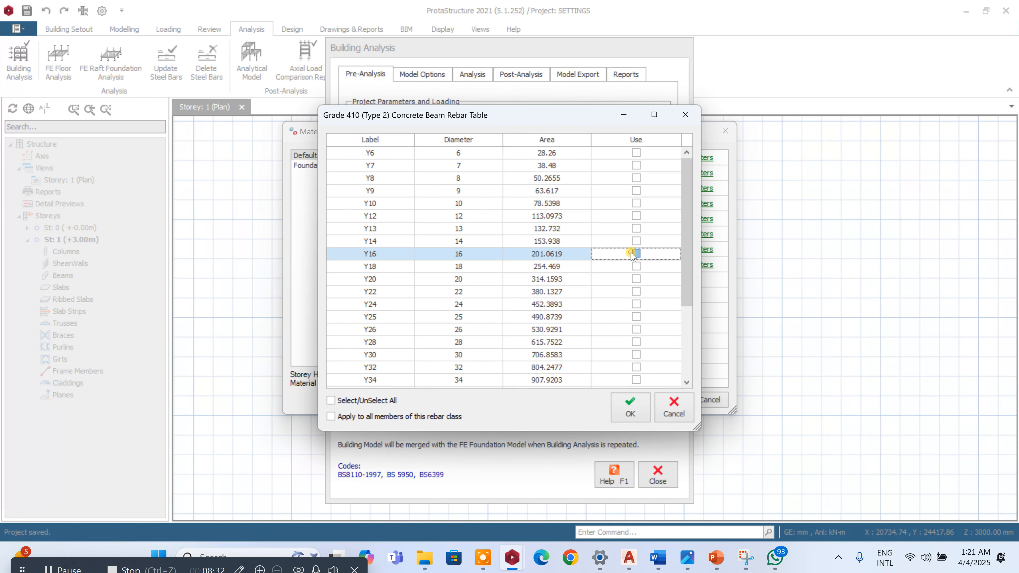
{"action": "left_click", "coordinate": [635, 279]}
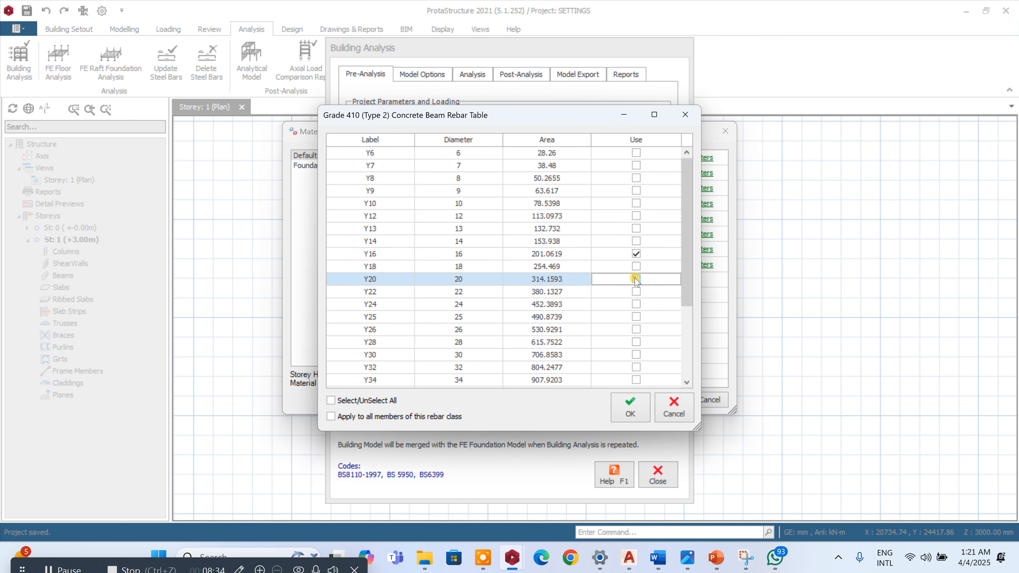
{"action": "left_click", "coordinate": [629, 406]}
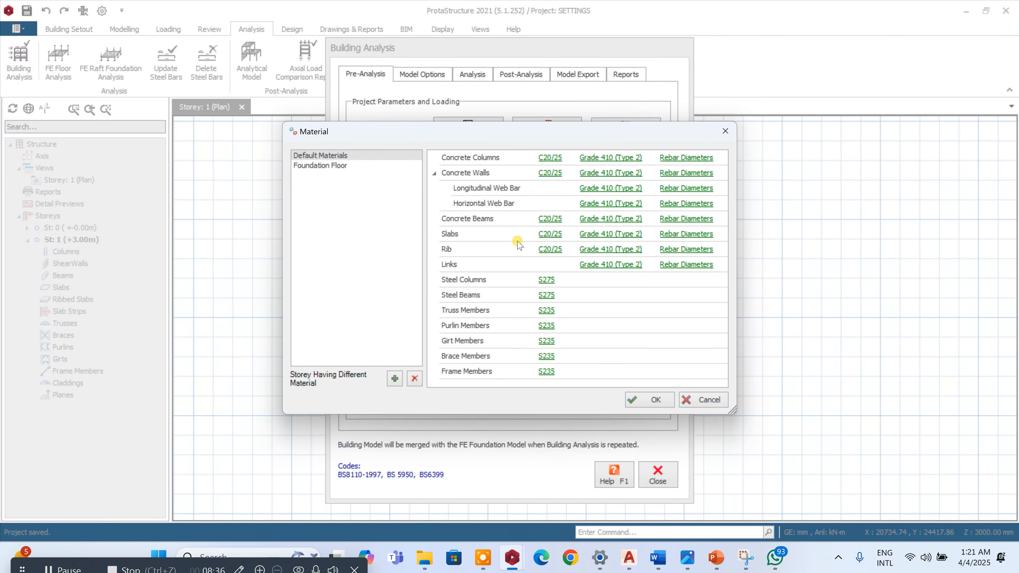
- Restrict the slab rebar diameters to Y12 only
{"action": "left_click", "coordinate": [680, 234]}
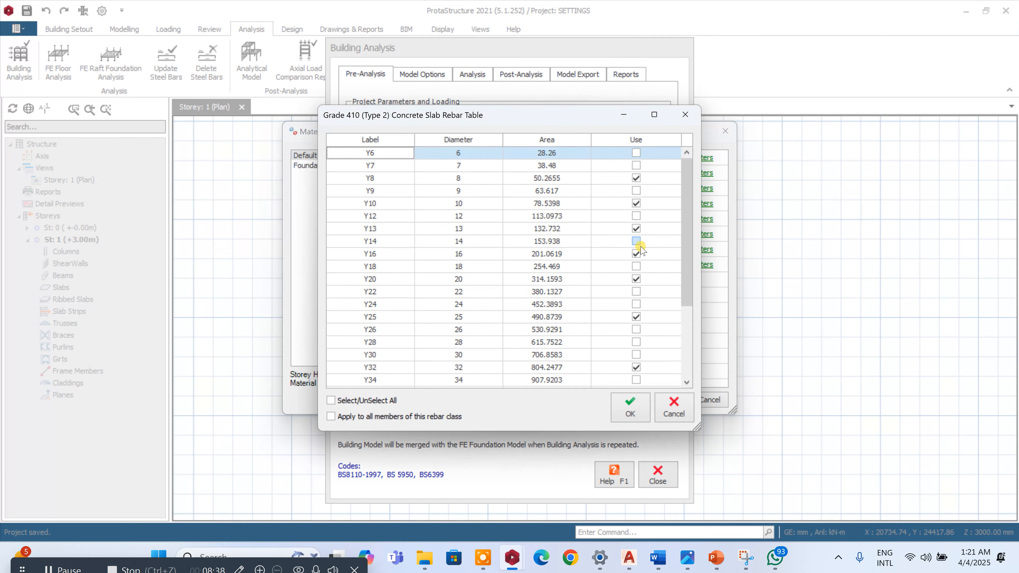
{"action": "left_click", "coordinate": [375, 398]}
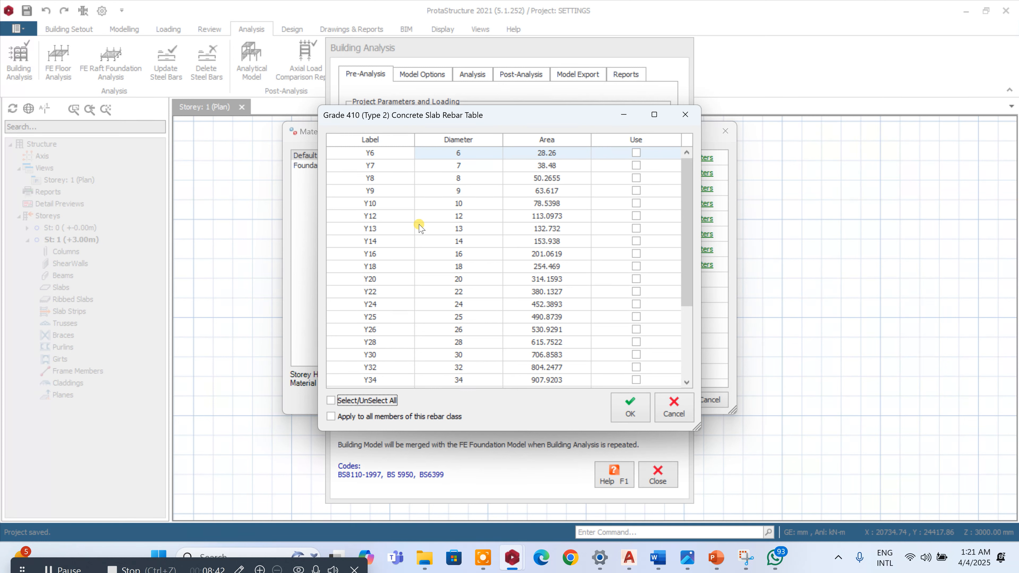
{"action": "left_click", "coordinate": [636, 215]}
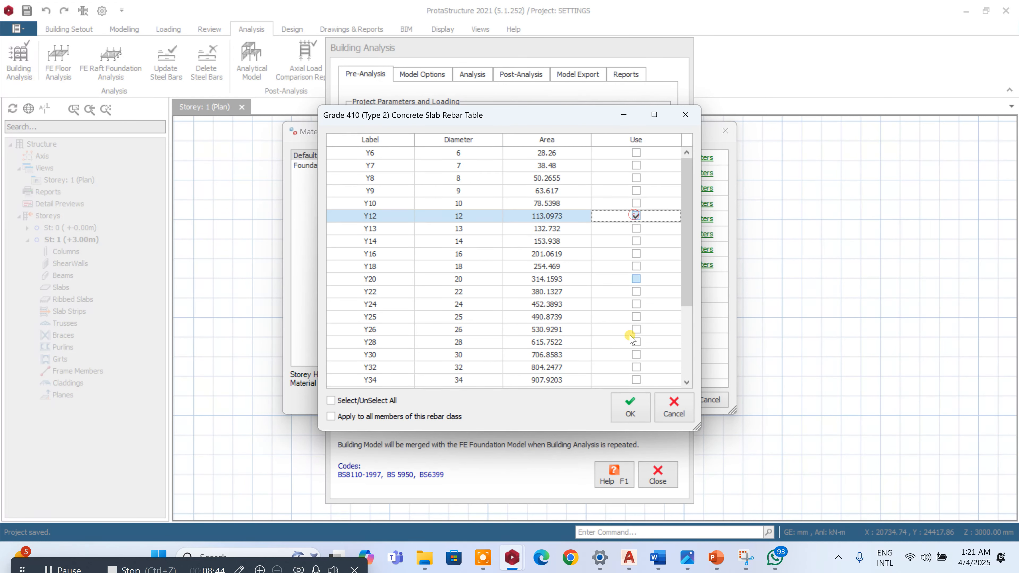
{"action": "left_click", "coordinate": [630, 407]}
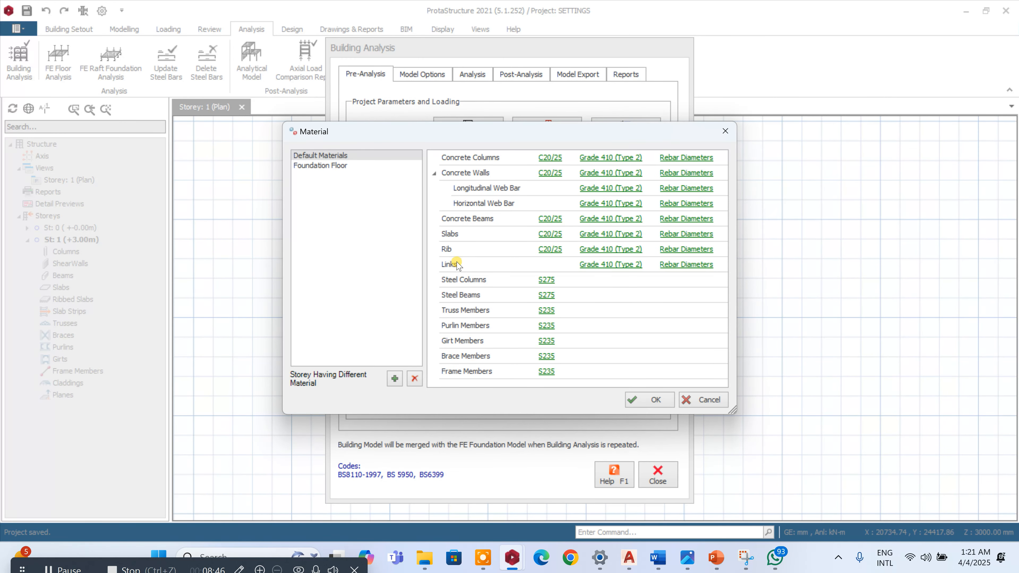
- Restrict the link rebar diameters in the default materials to Y10 only
{"action": "left_click", "coordinate": [686, 265]}
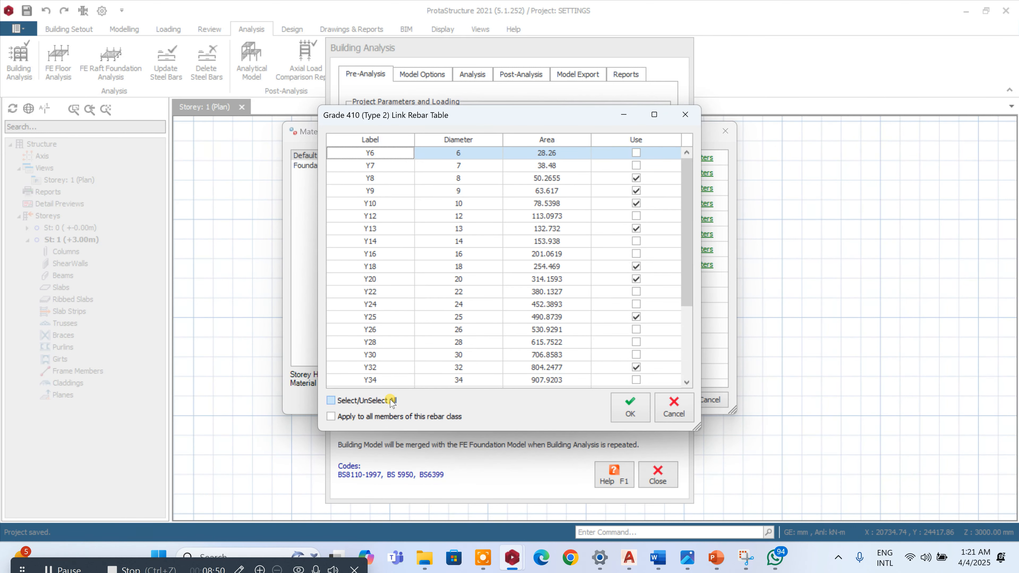
{"action": "left_click", "coordinate": [392, 400]}
{"action": "left_click", "coordinate": [392, 400]}
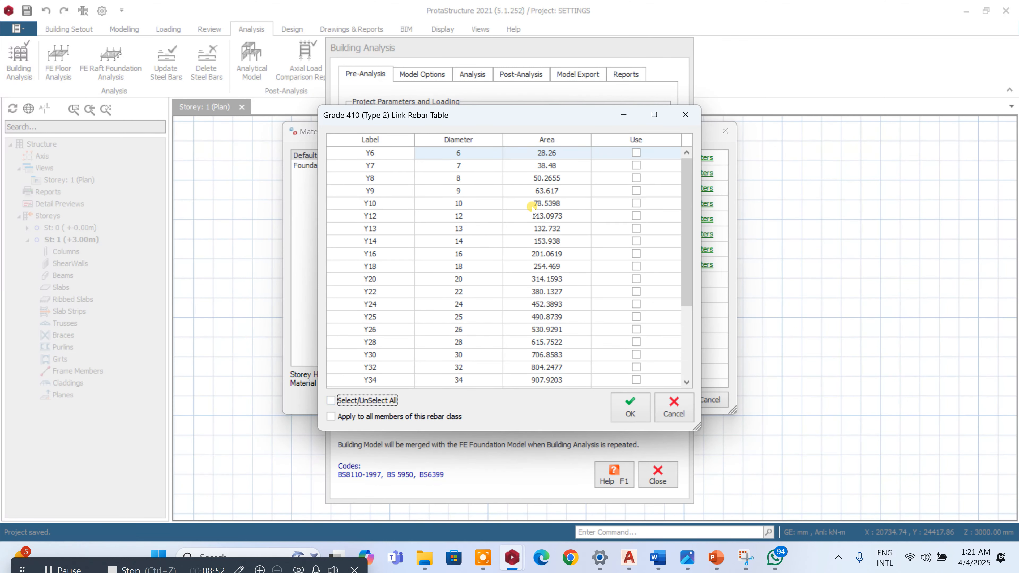
{"action": "left_click", "coordinate": [636, 204]}
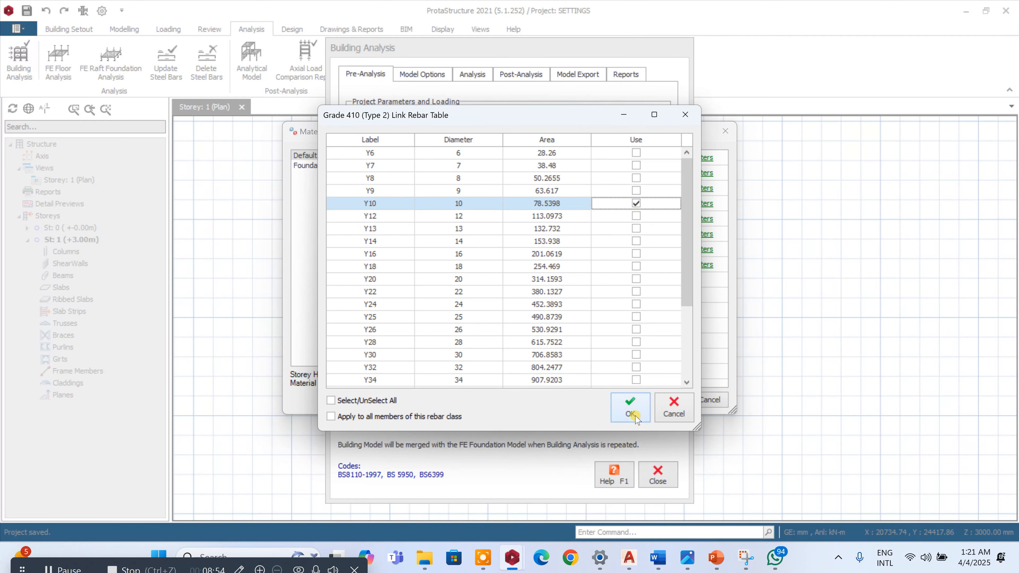
{"action": "left_click", "coordinate": [631, 413]}
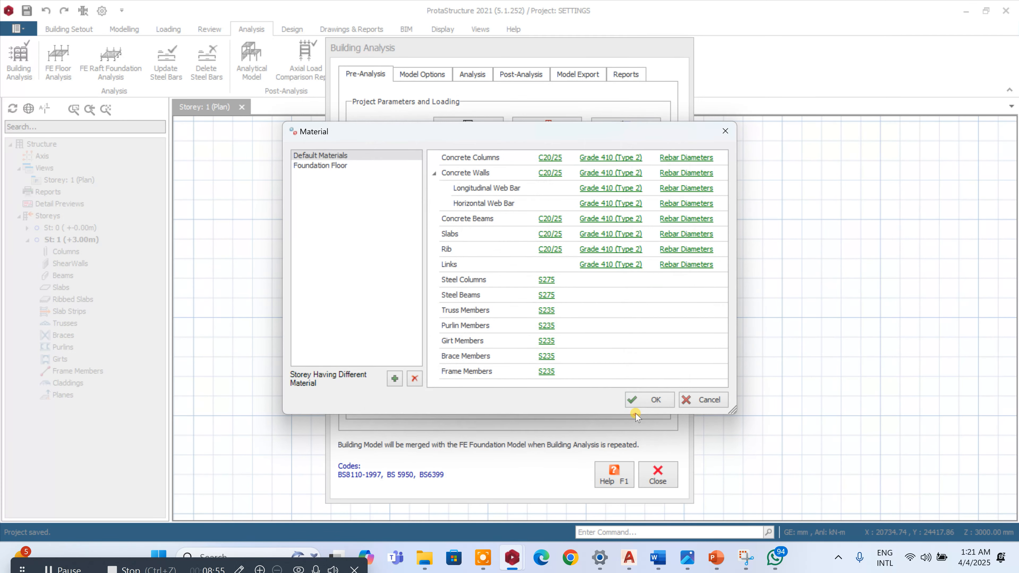
- Restrict the foundation rebar diameters in the Foundation Floor materials to Y16 and Y20
{"action": "left_click", "coordinate": [337, 174]}
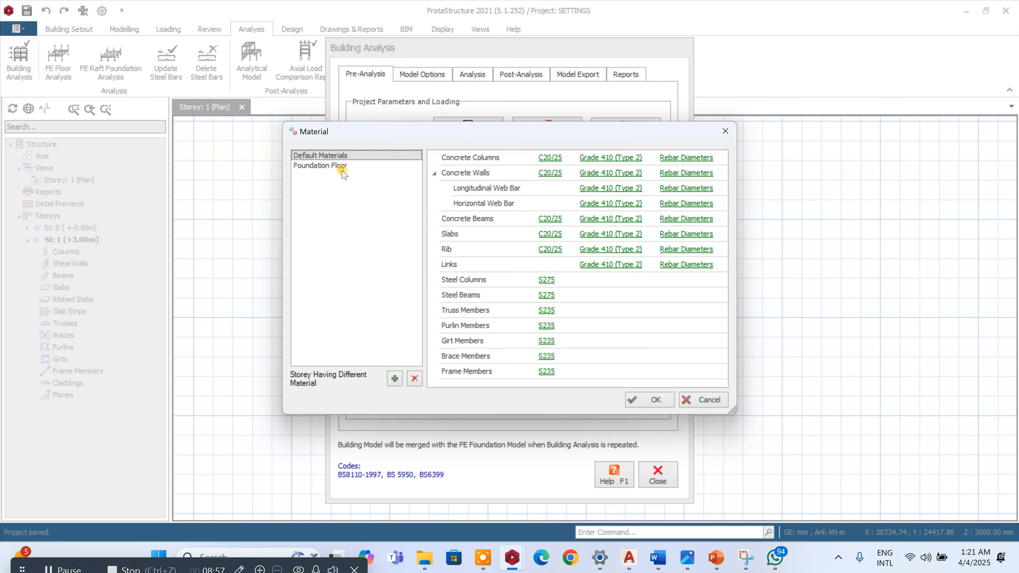
{"action": "left_click", "coordinate": [324, 165]}
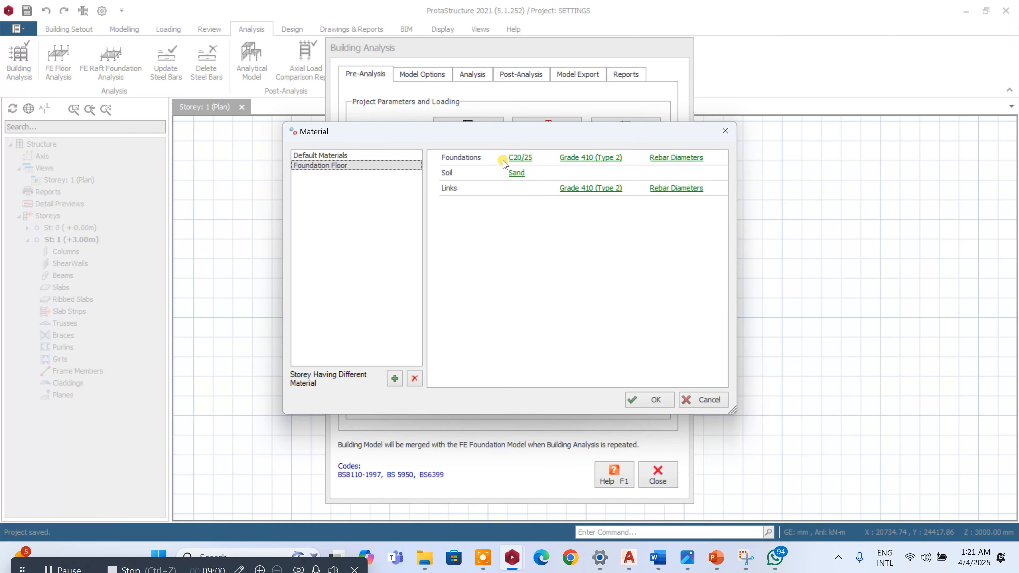
{"action": "left_click", "coordinate": [661, 158]}
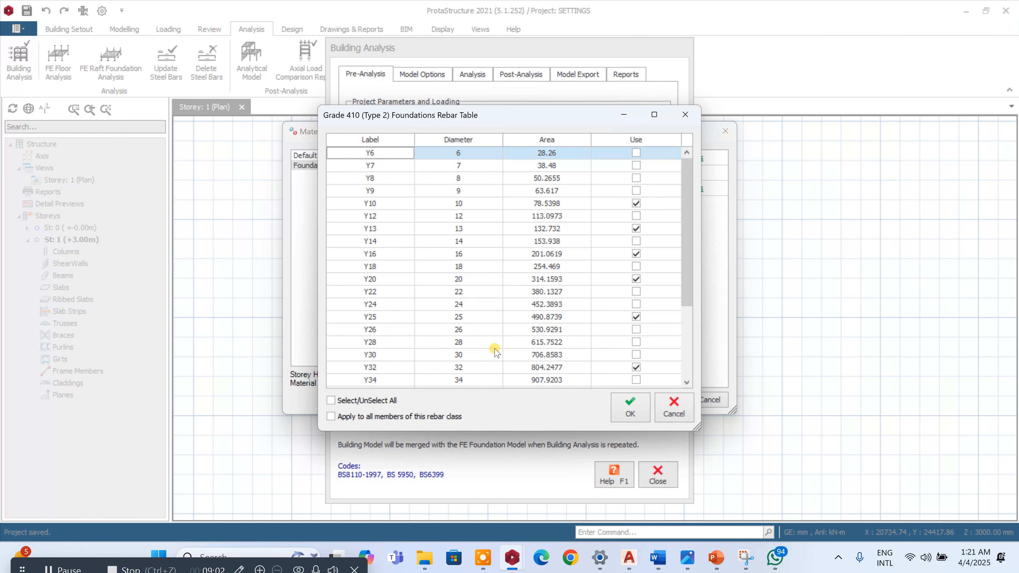
{"action": "left_click", "coordinate": [366, 400]}
{"action": "left_click", "coordinate": [365, 400]}
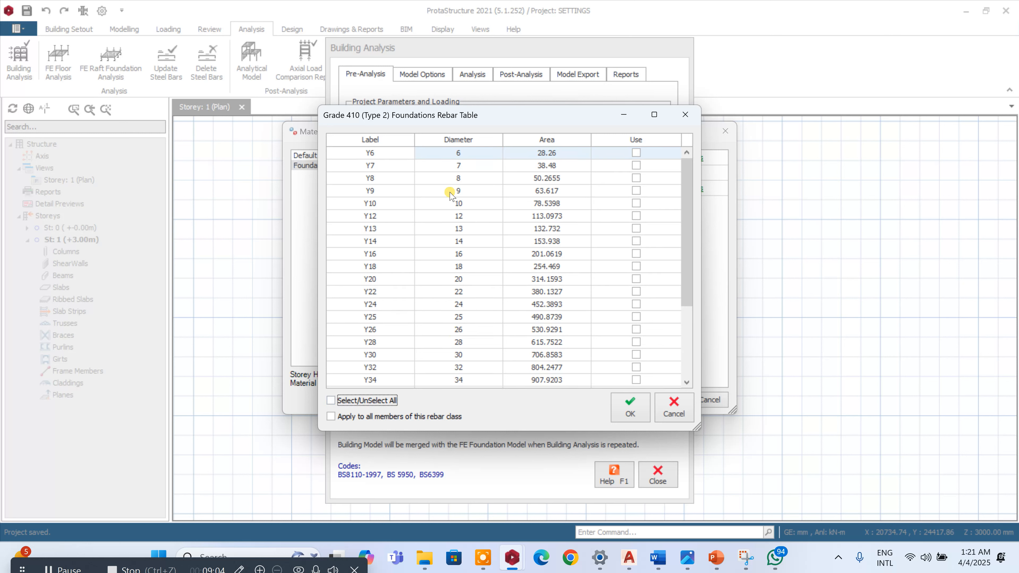
{"action": "left_click", "coordinate": [635, 253]}
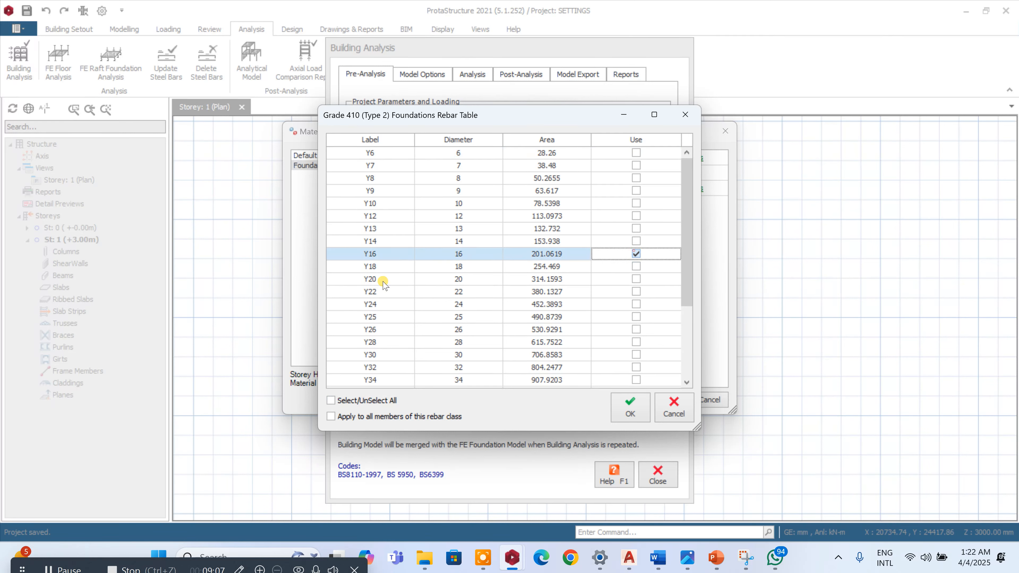
{"action": "left_click", "coordinate": [634, 279]}
{"action": "left_click", "coordinate": [624, 407]}
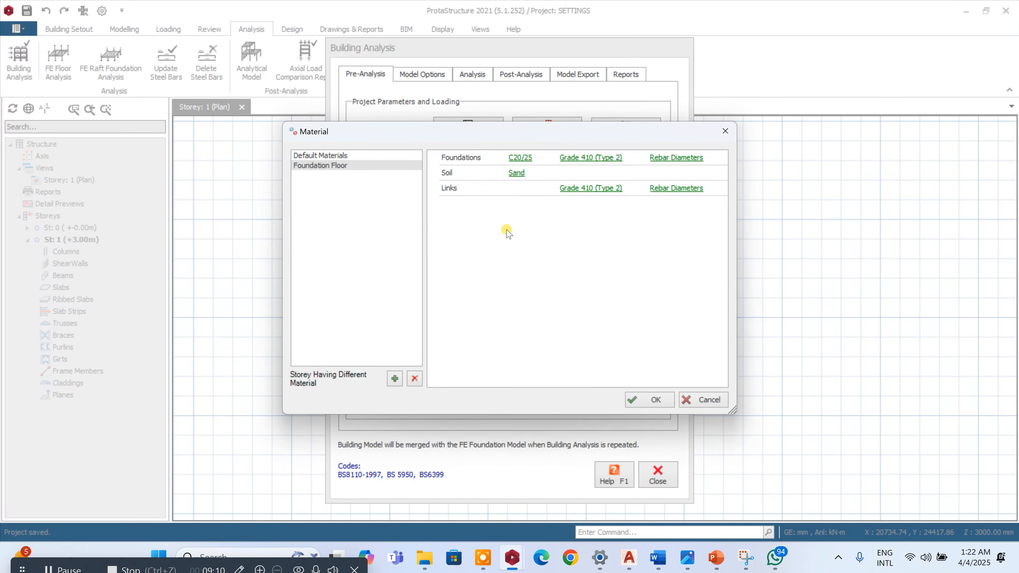
- Check the link rebar diameters for the foundation floor and apply the material settings
{"action": "left_click", "coordinate": [662, 188]}
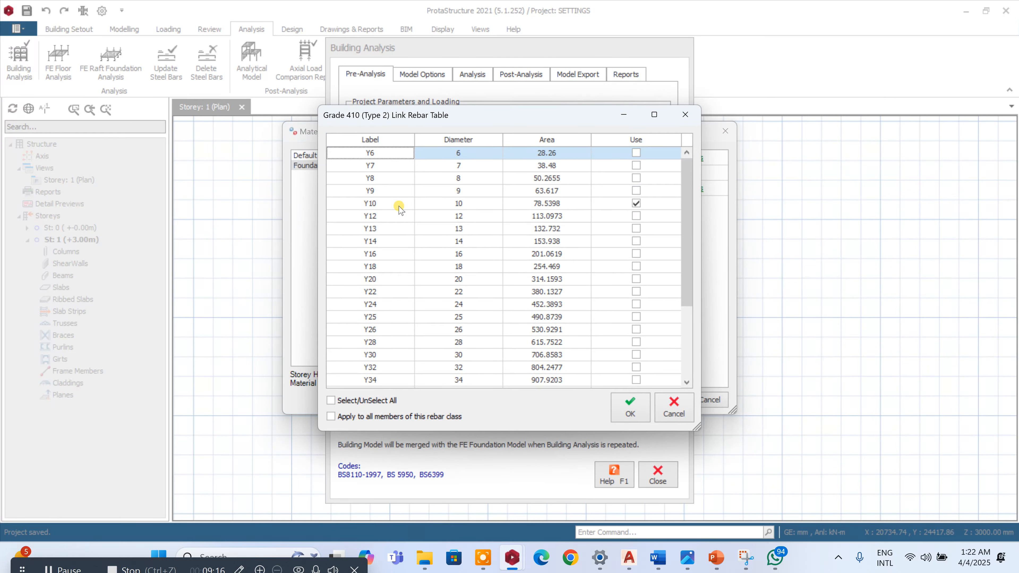
{"action": "left_click", "coordinate": [664, 409]}
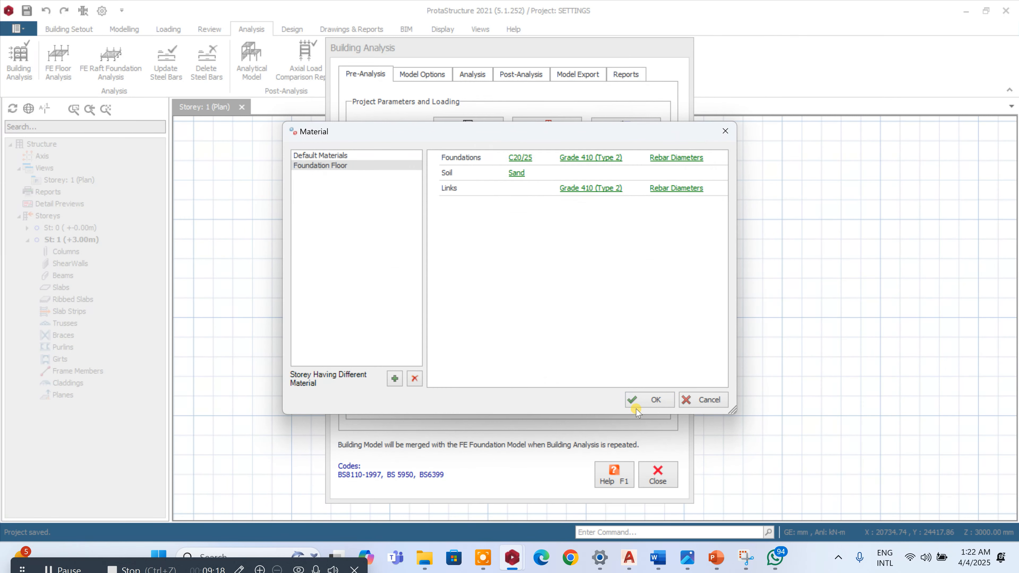
{"action": "left_click", "coordinate": [653, 401]}
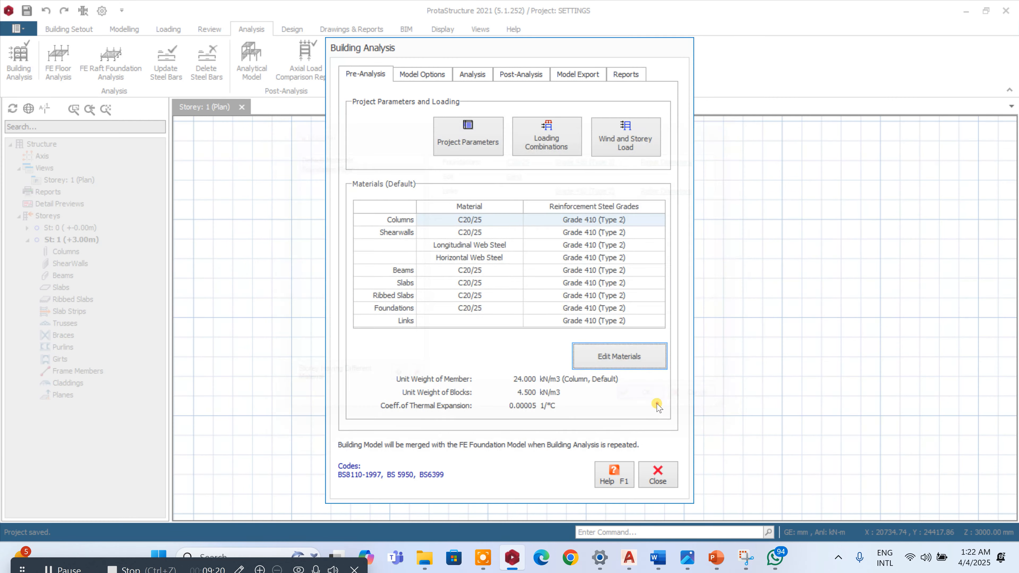
- Generate the load combinations automatically with the default dead, live and pattern load options, accept them with their load cases, and close the building analysis settings
{"action": "left_click", "coordinate": [548, 138]}
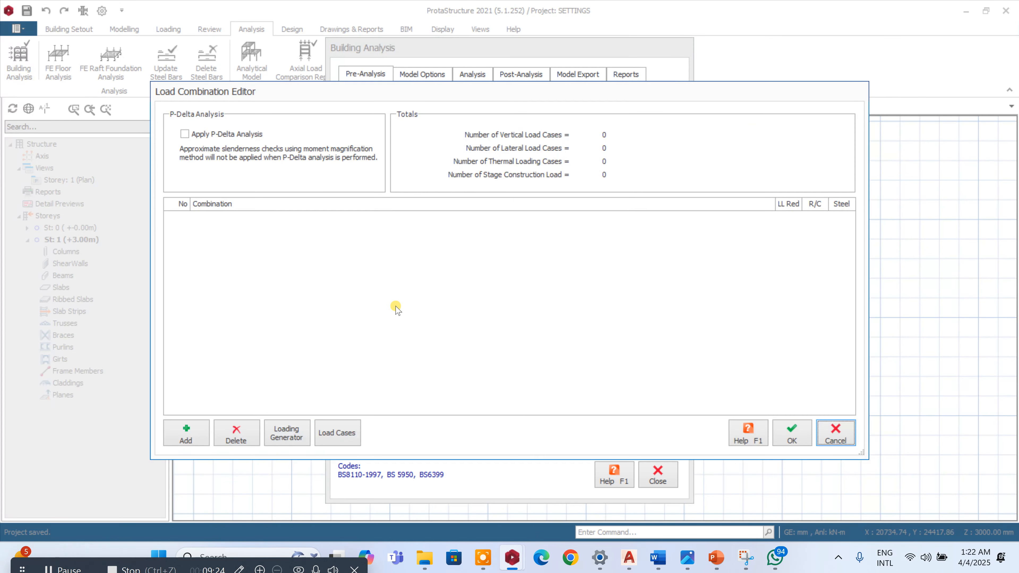
{"action": "left_click", "coordinate": [284, 440]}
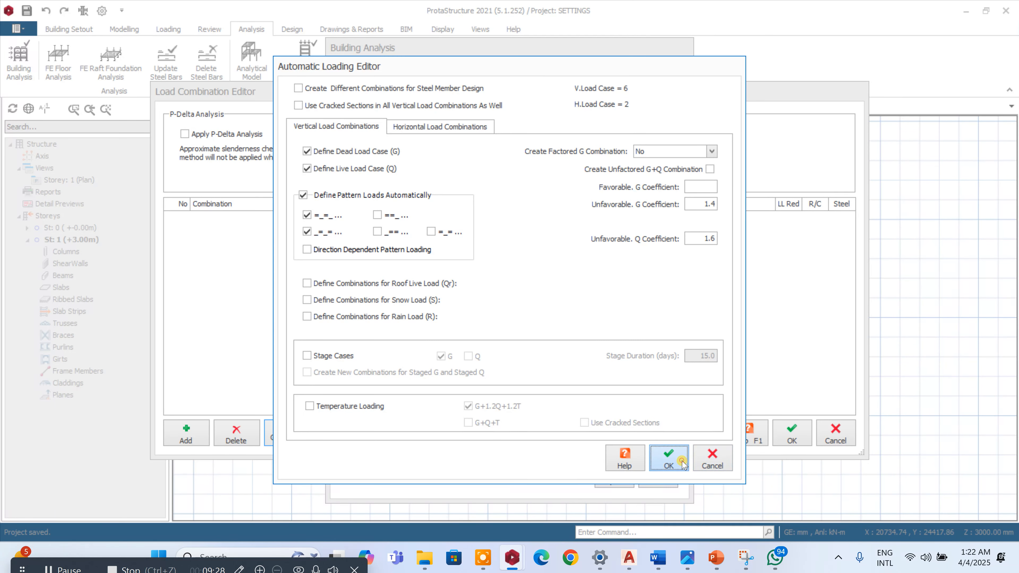
{"action": "left_click", "coordinate": [681, 461]}
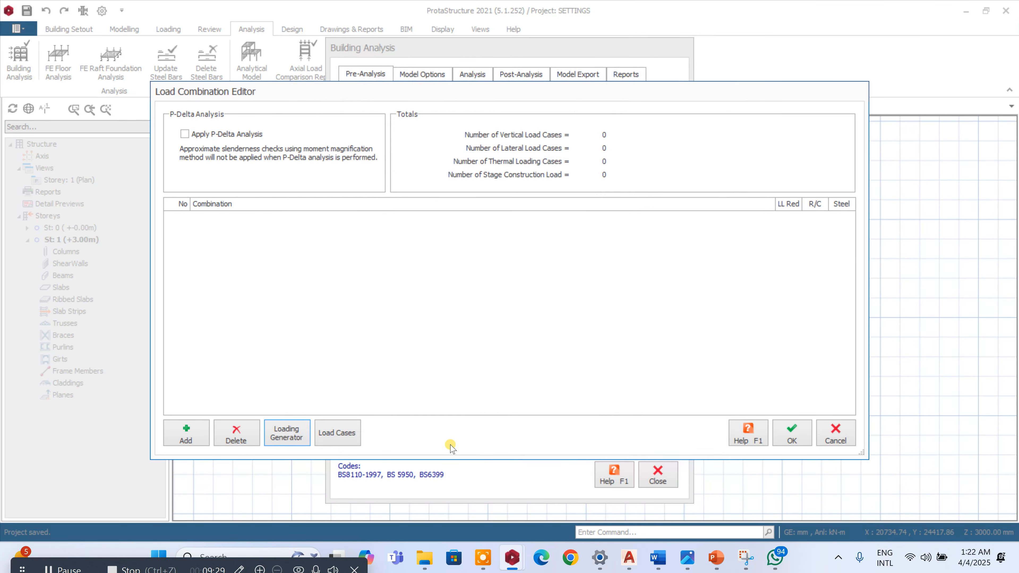
{"action": "left_click", "coordinate": [341, 433]}
{"action": "left_click", "coordinate": [619, 361]}
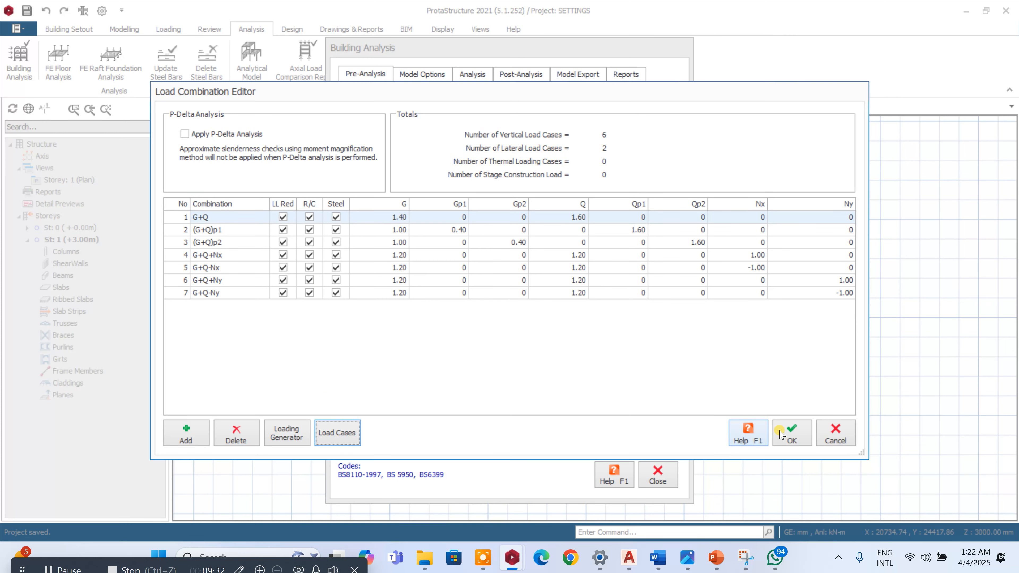
{"action": "left_click", "coordinate": [780, 434]}
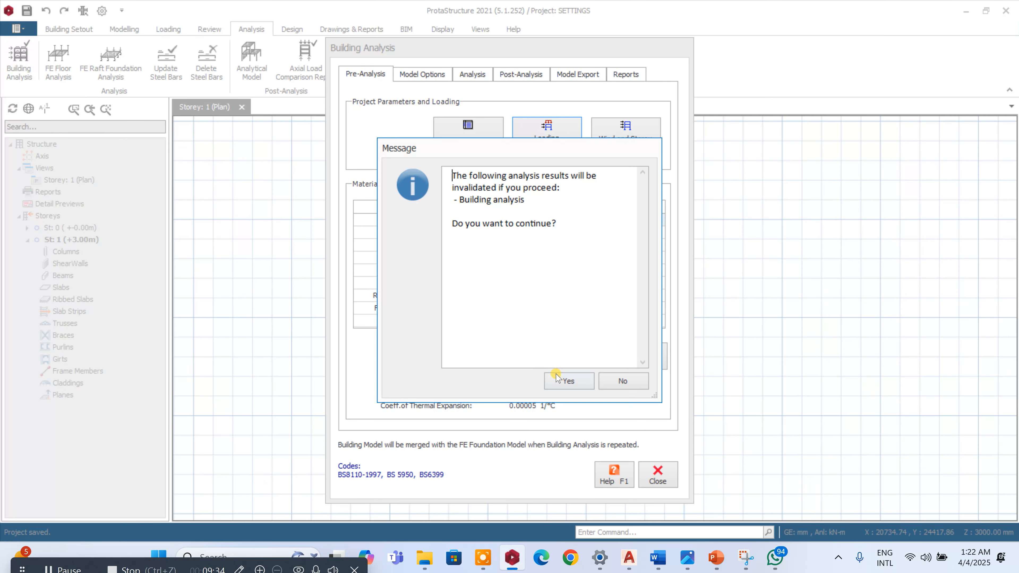
{"action": "left_click", "coordinate": [556, 379]}
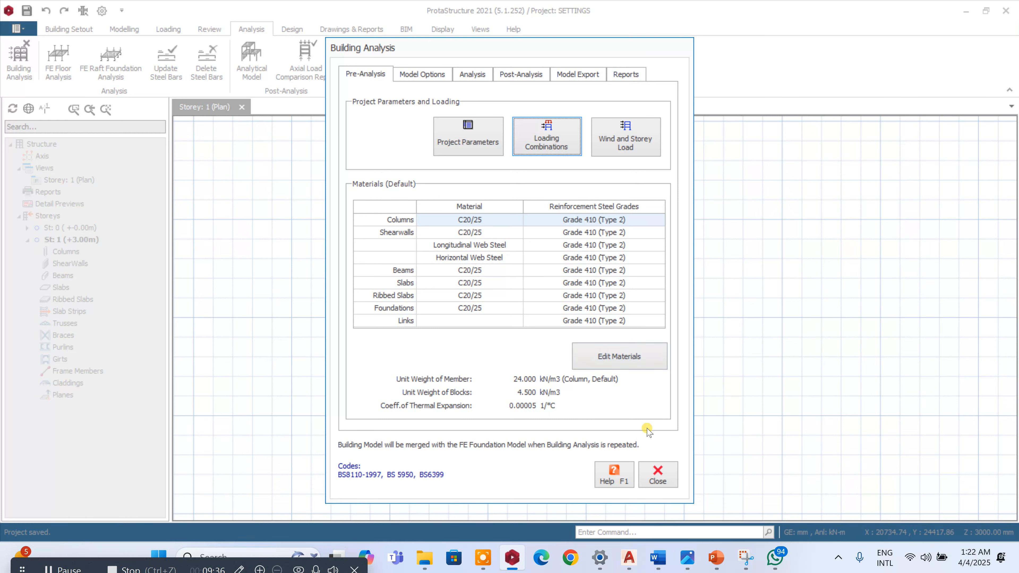
{"action": "left_click", "coordinate": [658, 478]}
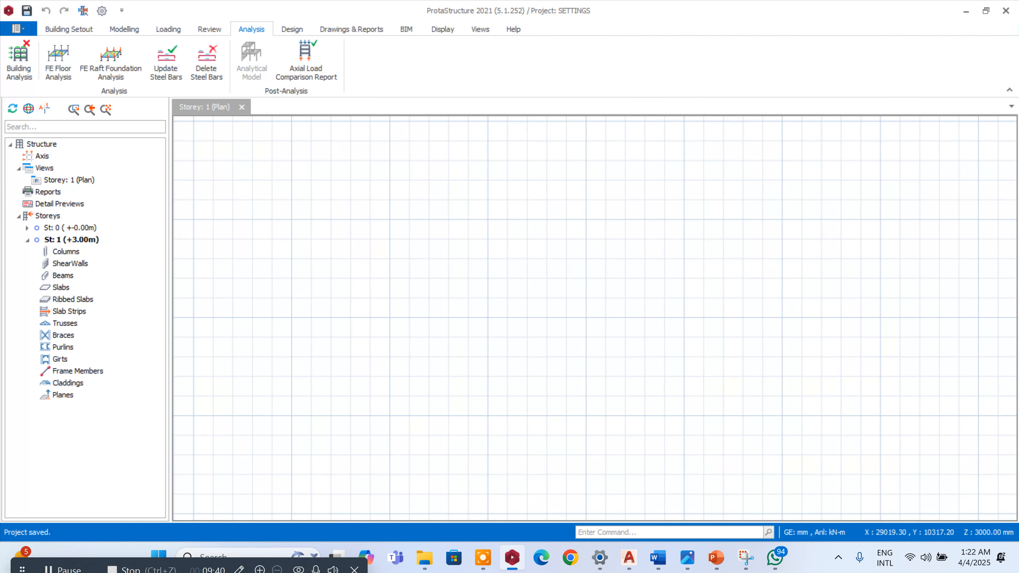